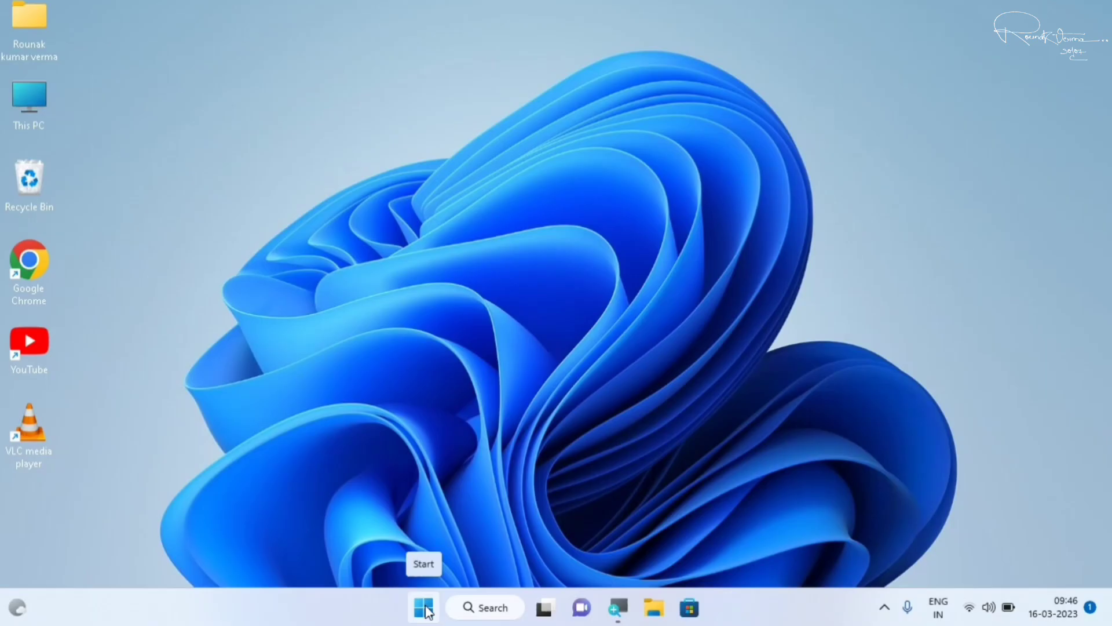
# Launch Device Manager from the Start button's Win+X power-user menu.
pyautogui.rightClick(426, 608)
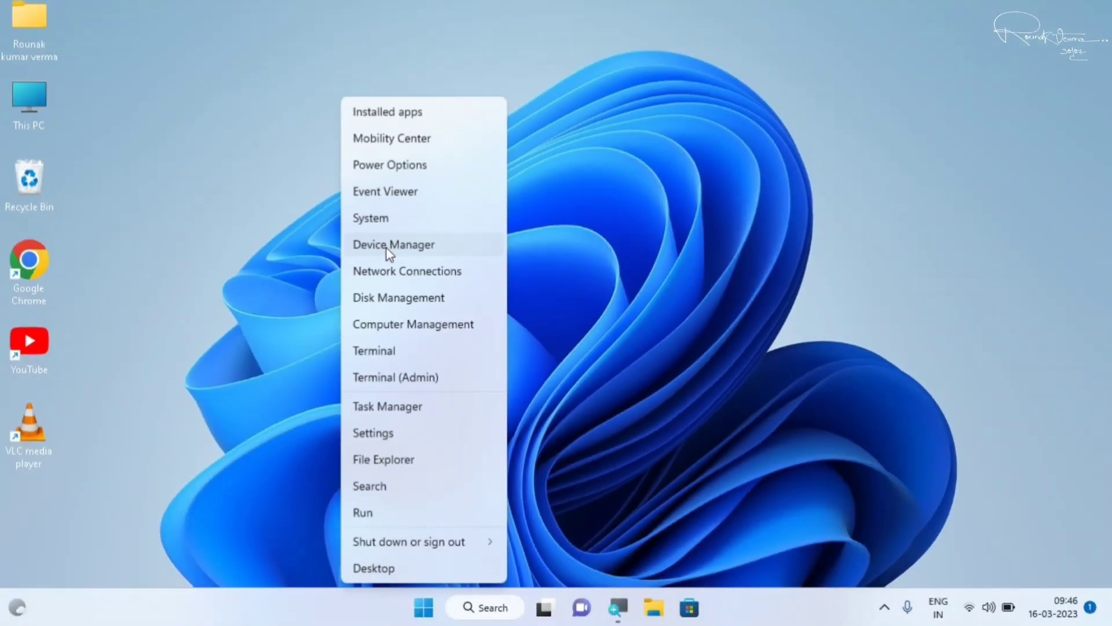
pyautogui.click(388, 248)
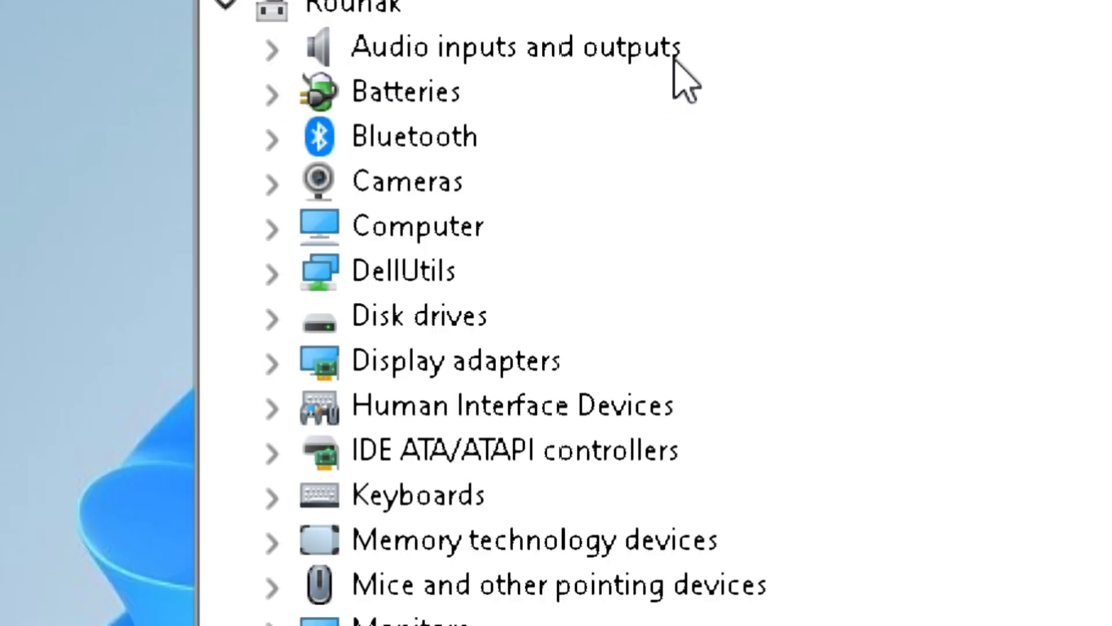
# Run an automatic driver search for Jack Mic (Realtek Audio) under Audio inputs and outputs.
pyautogui.click(272, 47)
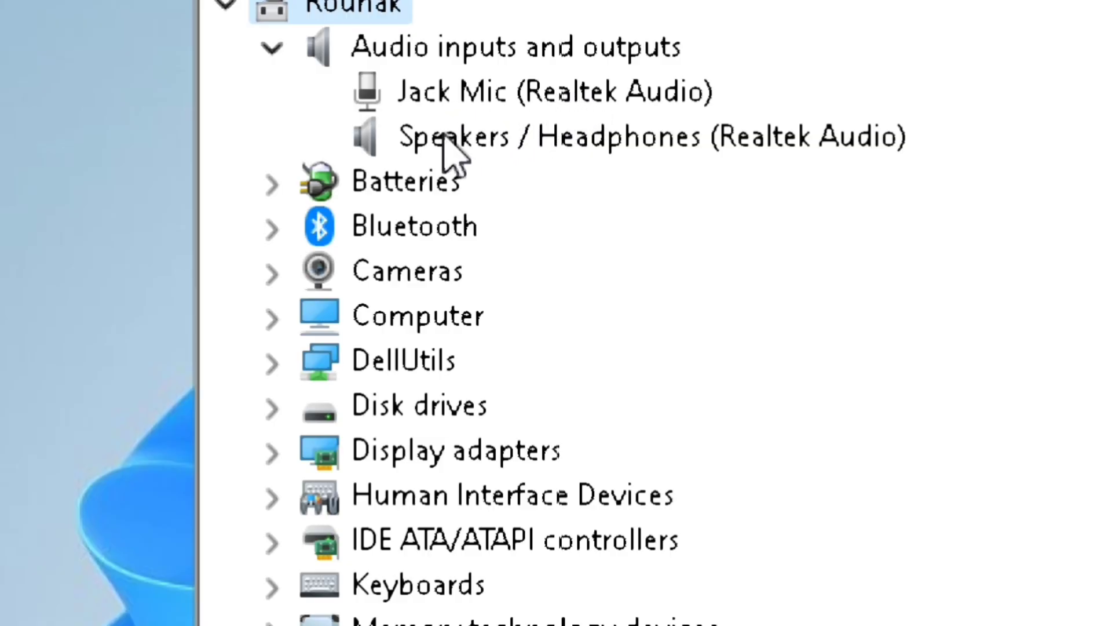
pyautogui.rightClick(532, 95)
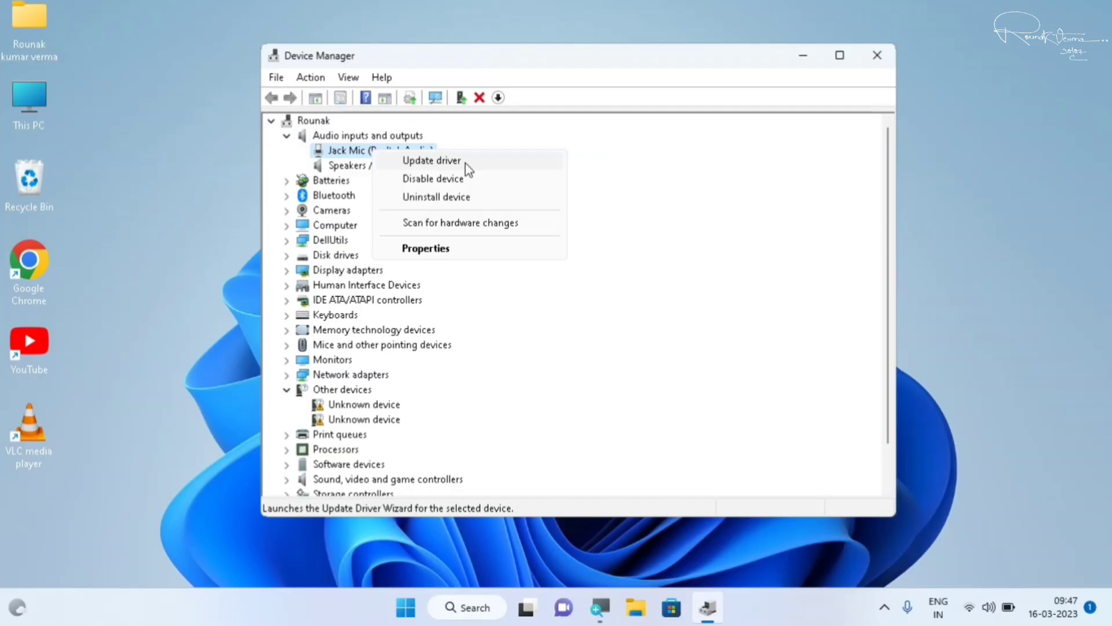
pyautogui.click(810, 130)
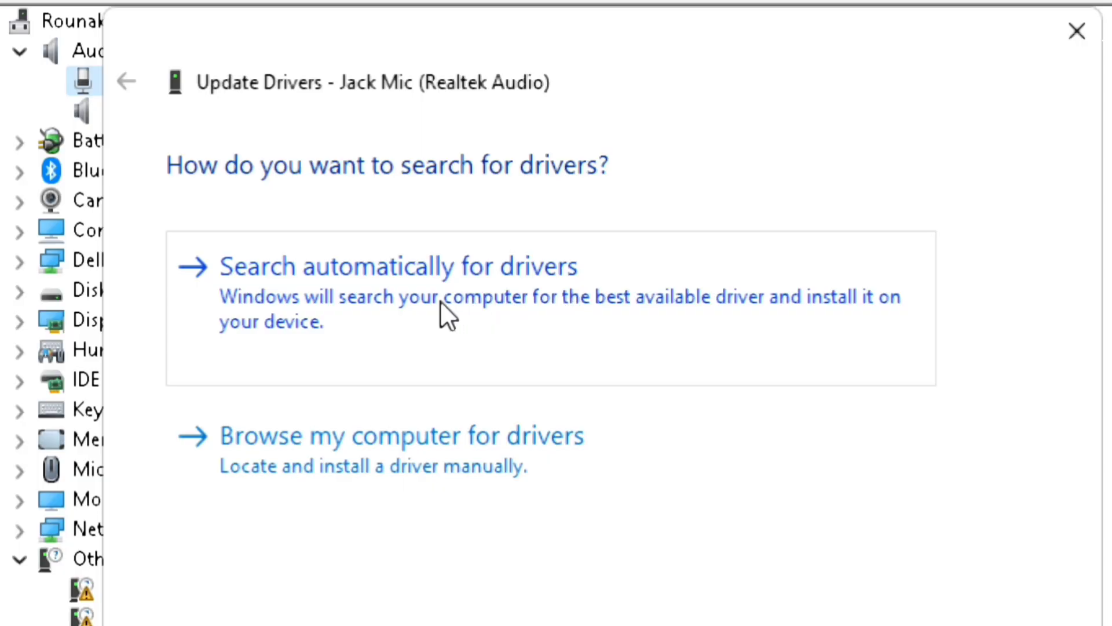
pyautogui.click(520, 322)
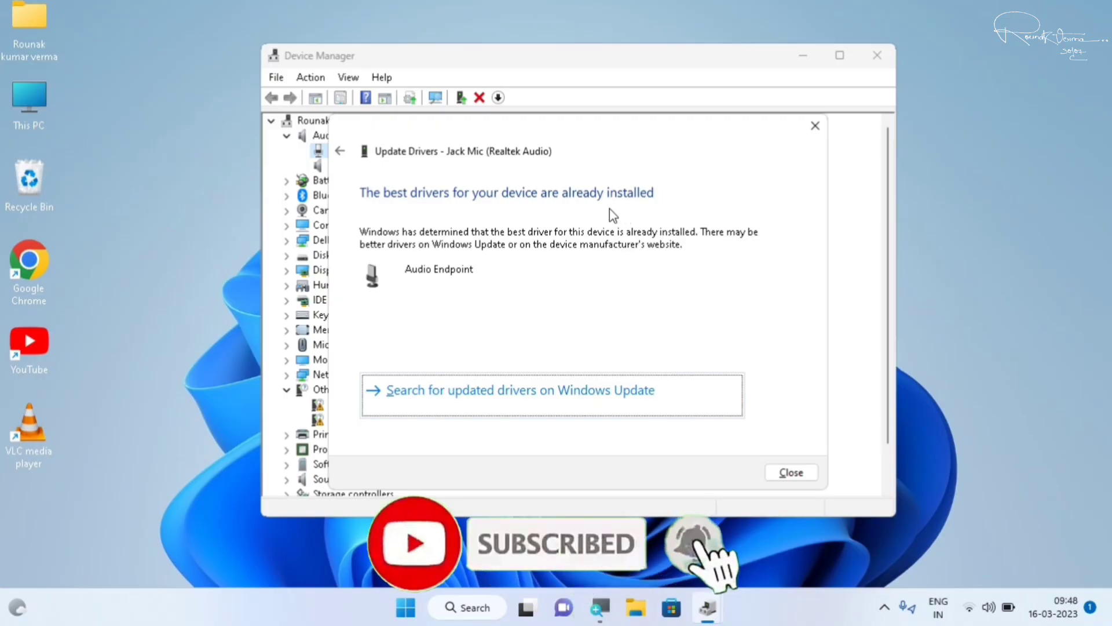
# Run an automatic driver update for Speakers / Headphones (Realtek Audio), finding it already current.
pyautogui.click(792, 471)
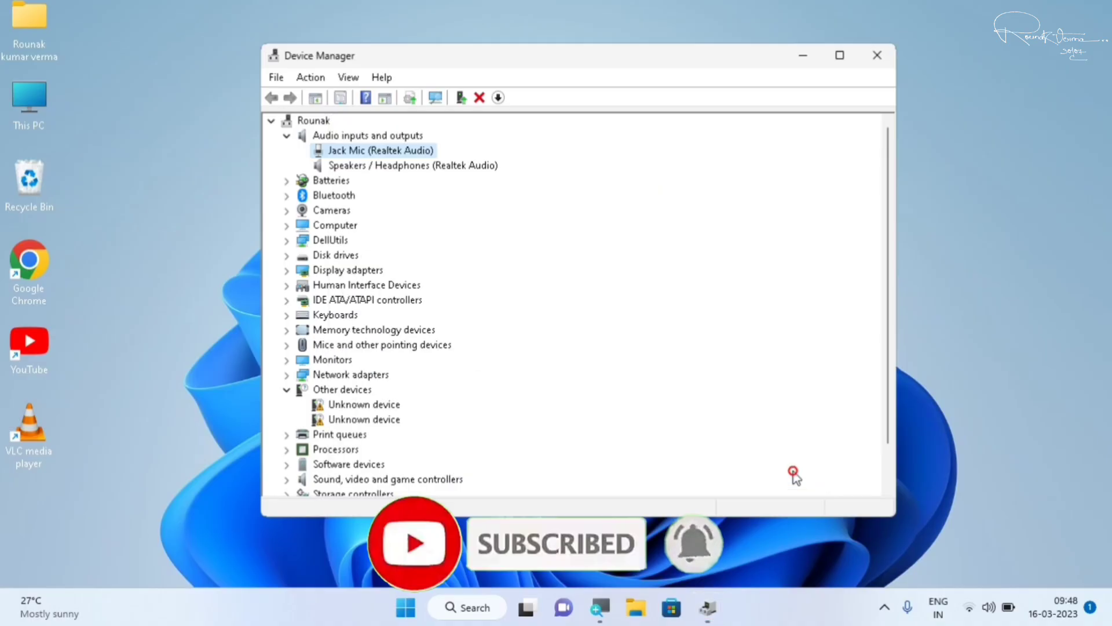
pyautogui.rightClick(390, 169)
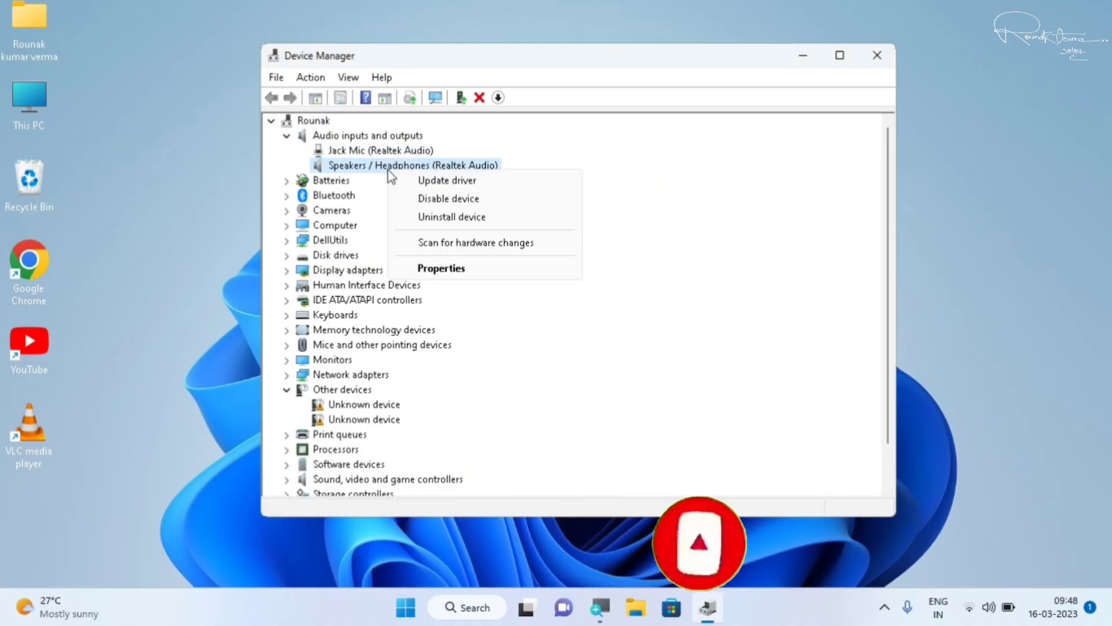
pyautogui.click(428, 182)
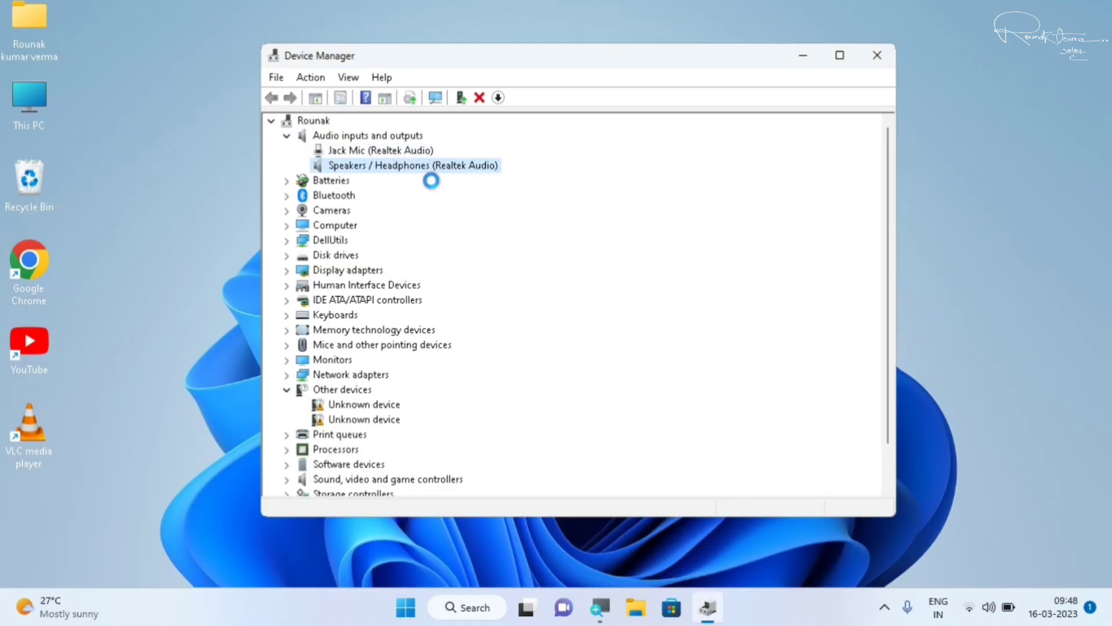
pyautogui.click(555, 284)
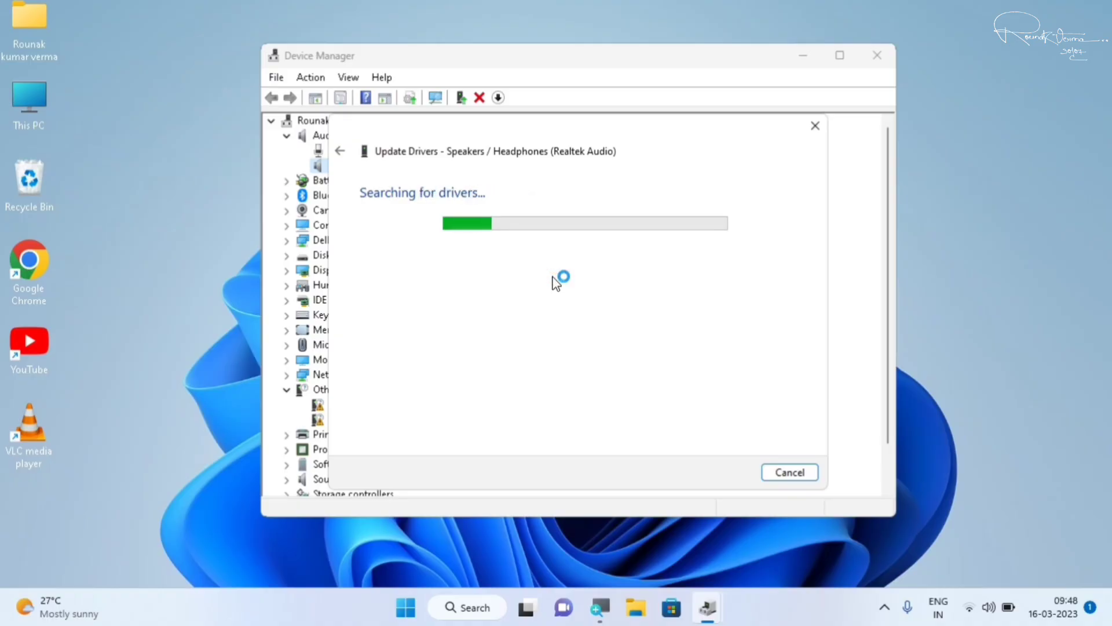
pyautogui.click(815, 126)
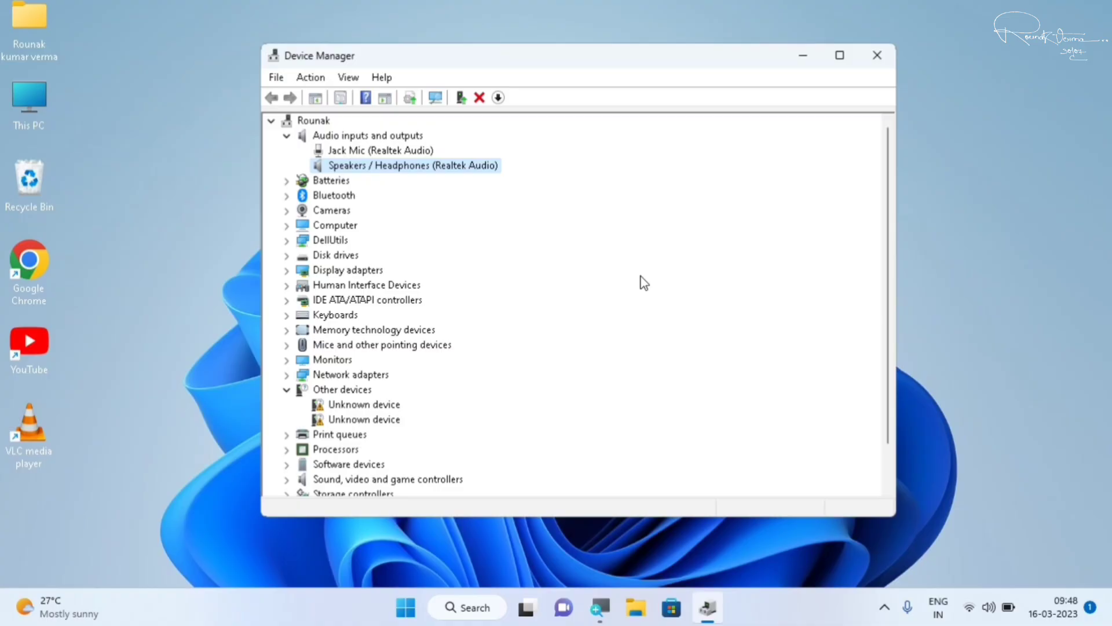
# Collapse Audio, expand Bluetooth and auto-search a driver for Intel(R) Wireless Bluetooth(R).
pyautogui.click(287, 135)
pyautogui.click(288, 167)
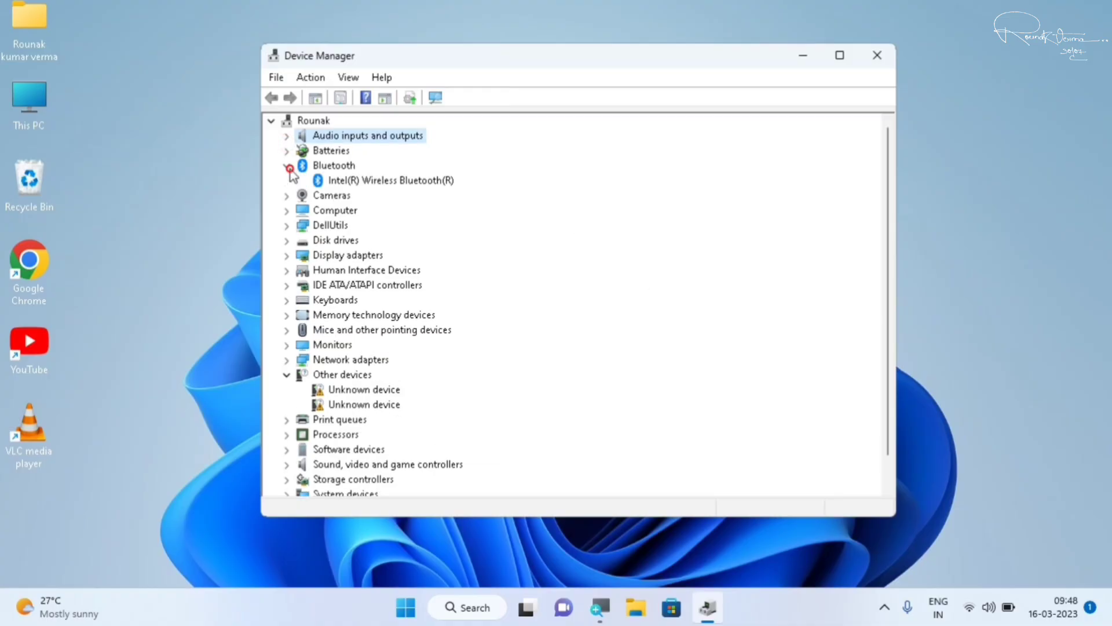
pyautogui.rightClick(354, 181)
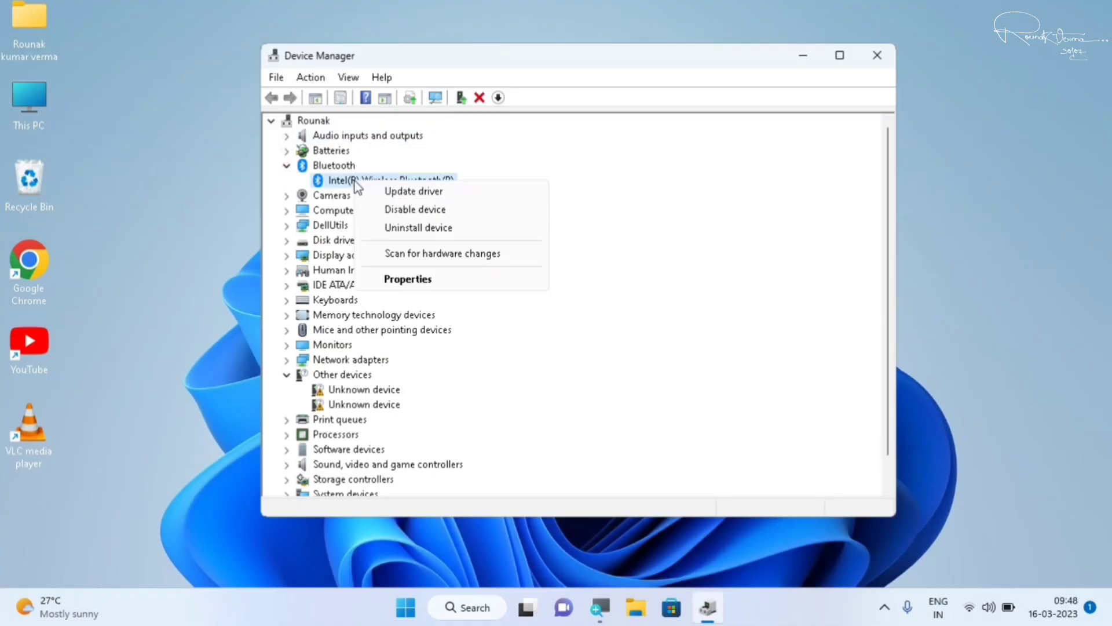
pyautogui.click(430, 193)
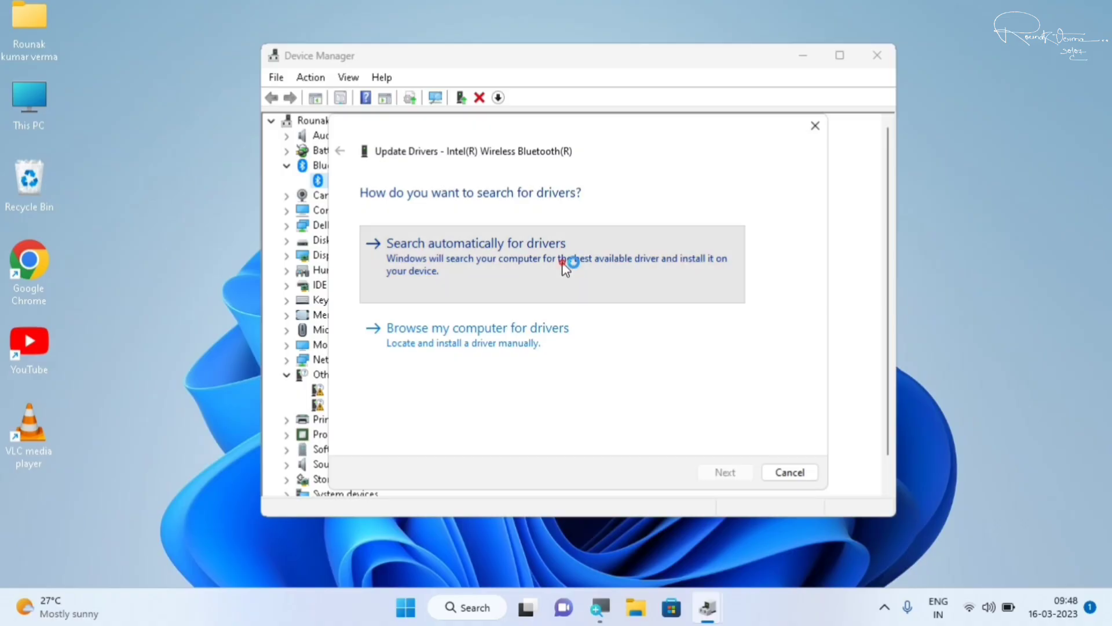
pyautogui.click(564, 262)
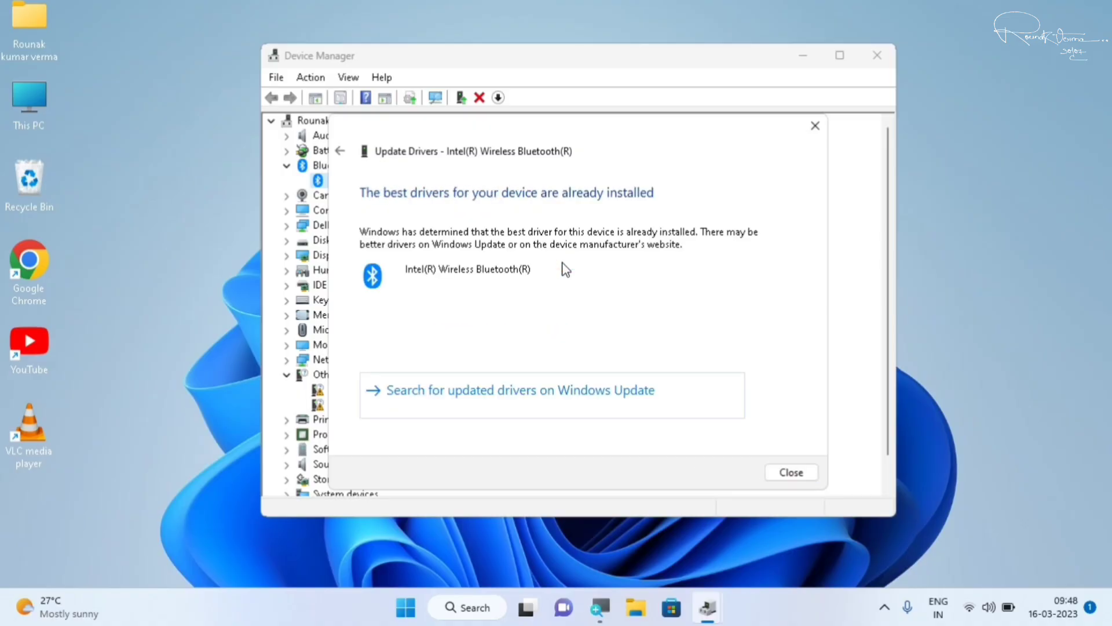
pyautogui.click(816, 126)
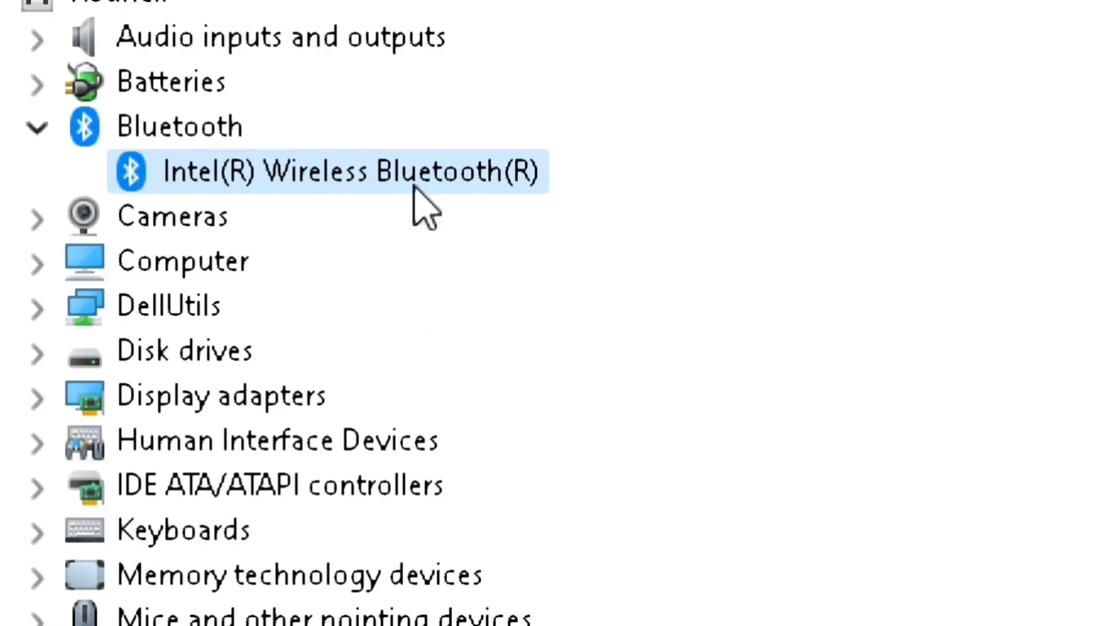
pyautogui.rightClick(412, 186)
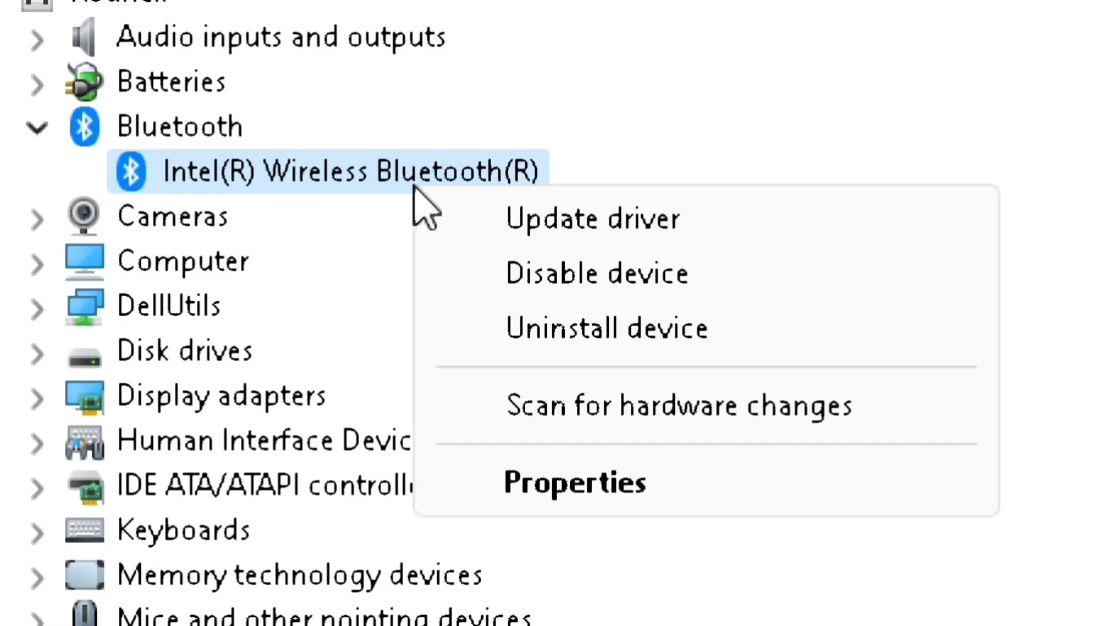
pyautogui.click(633, 491)
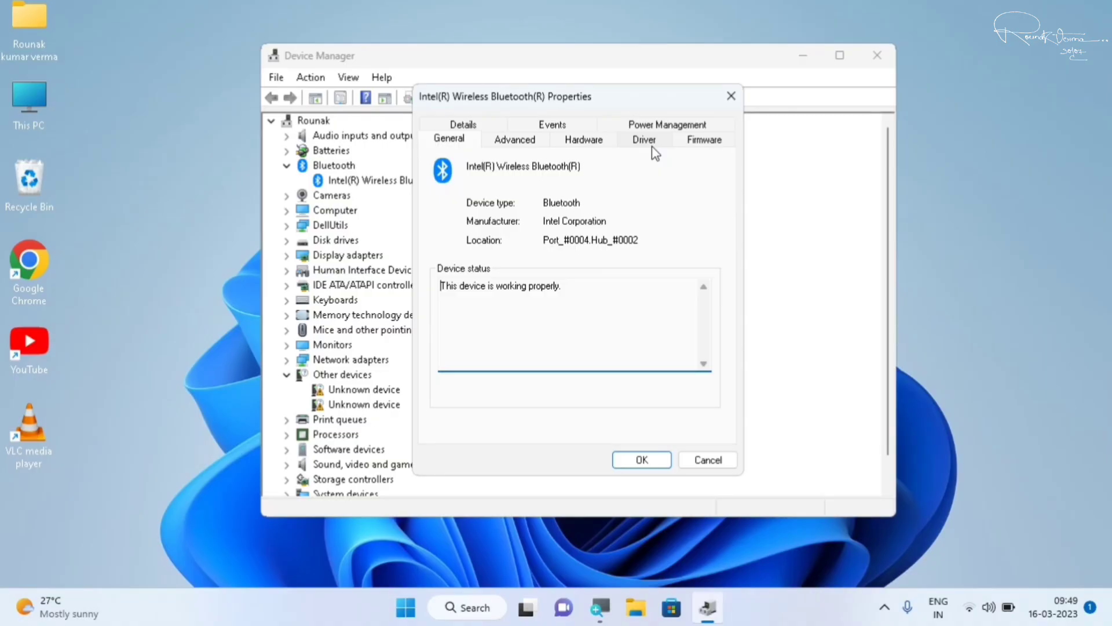
pyautogui.click(644, 139)
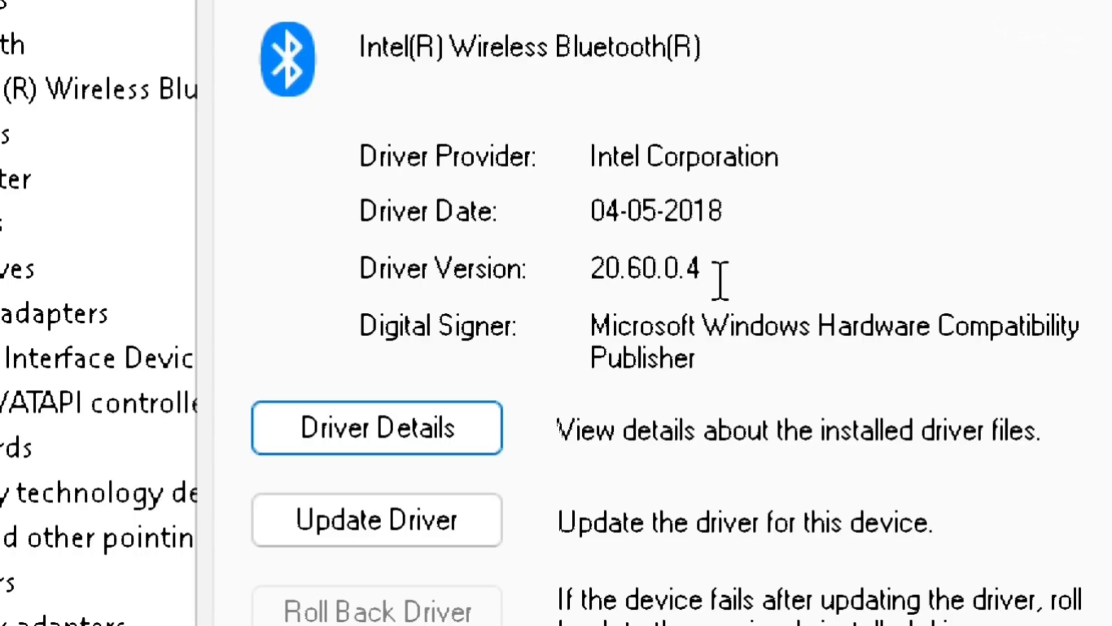
pyautogui.moveTo(715, 268); pyautogui.dragTo(586, 273)
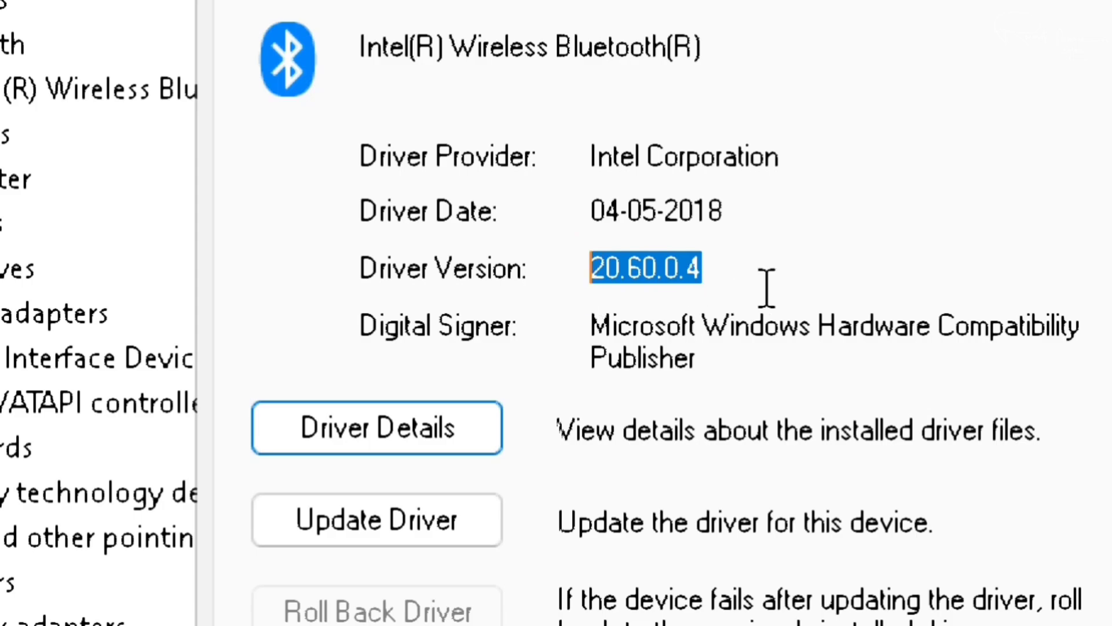
pyautogui.click(792, 288)
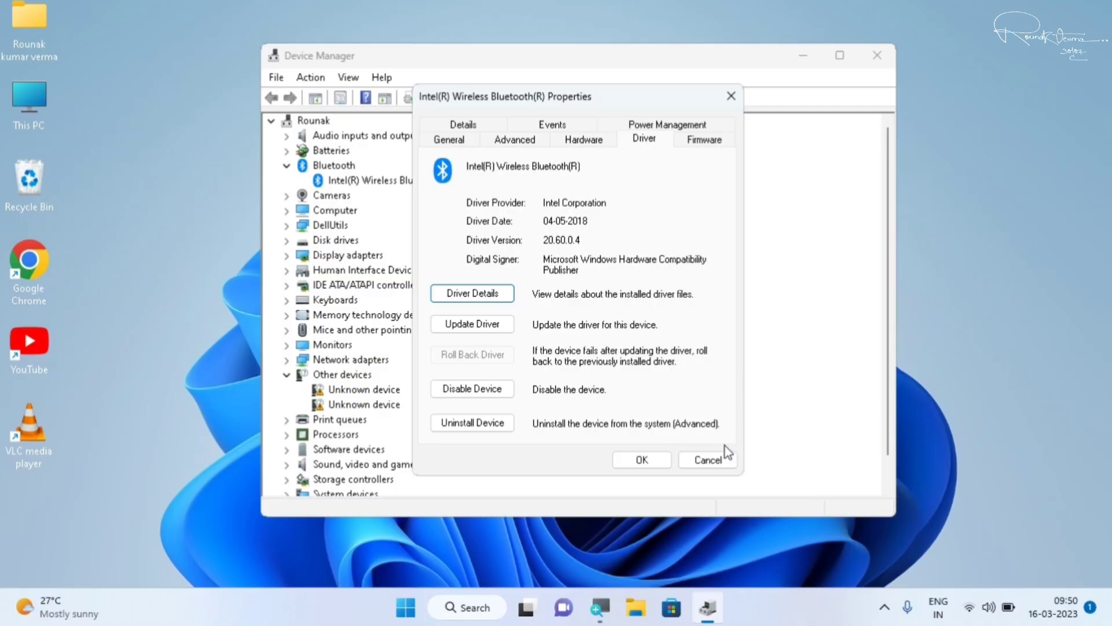
pyautogui.click(707, 460)
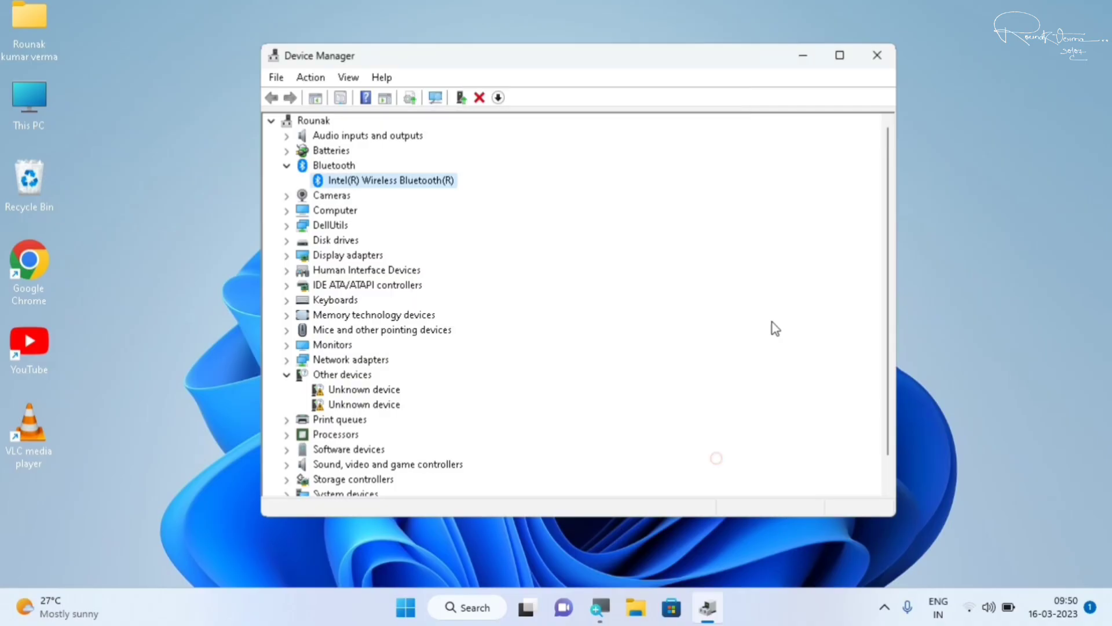
# Close Device Manager and start Google Chrome from its desktop icon.
pyautogui.click(876, 56)
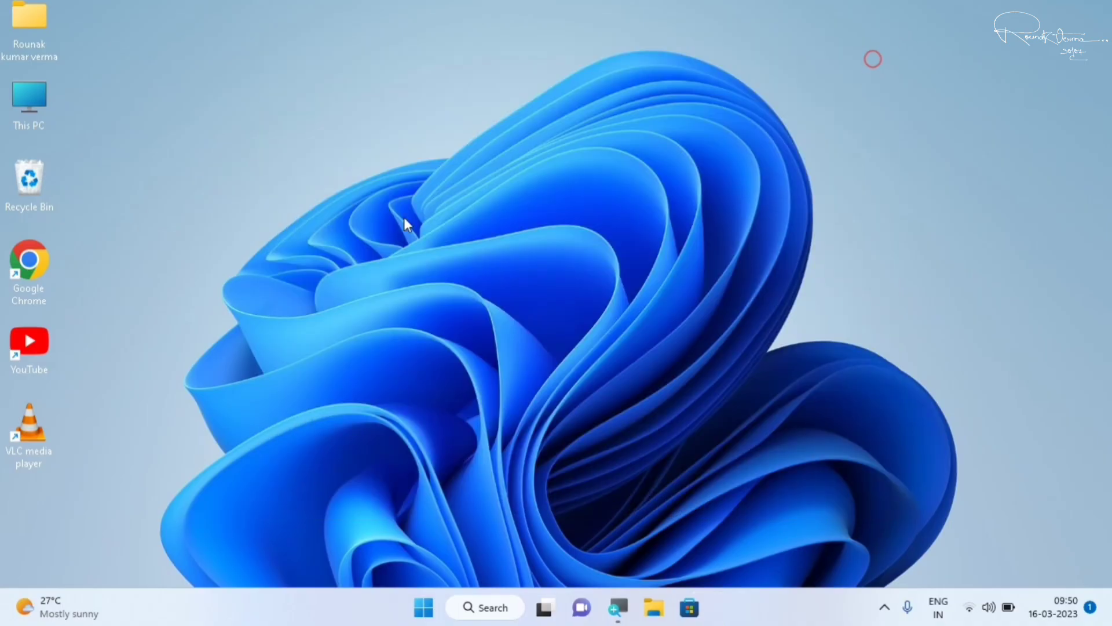
pyautogui.doubleClick(2, 278)
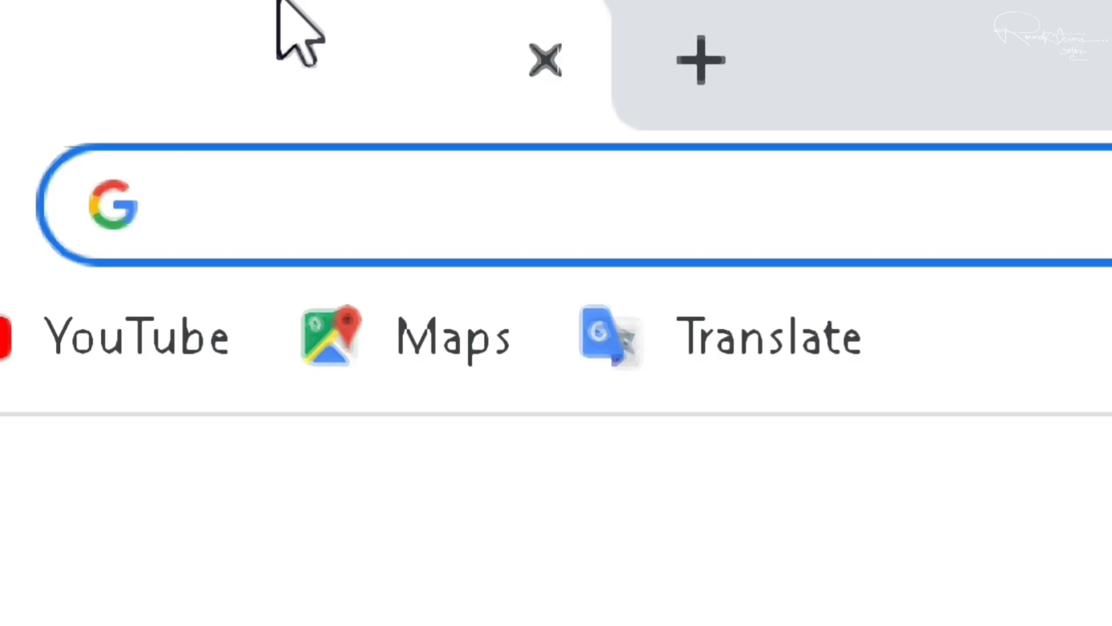
# Run a Google search for 'dell driver', after briefly trying 'hp driver'.
pyautogui.write('dell dri')
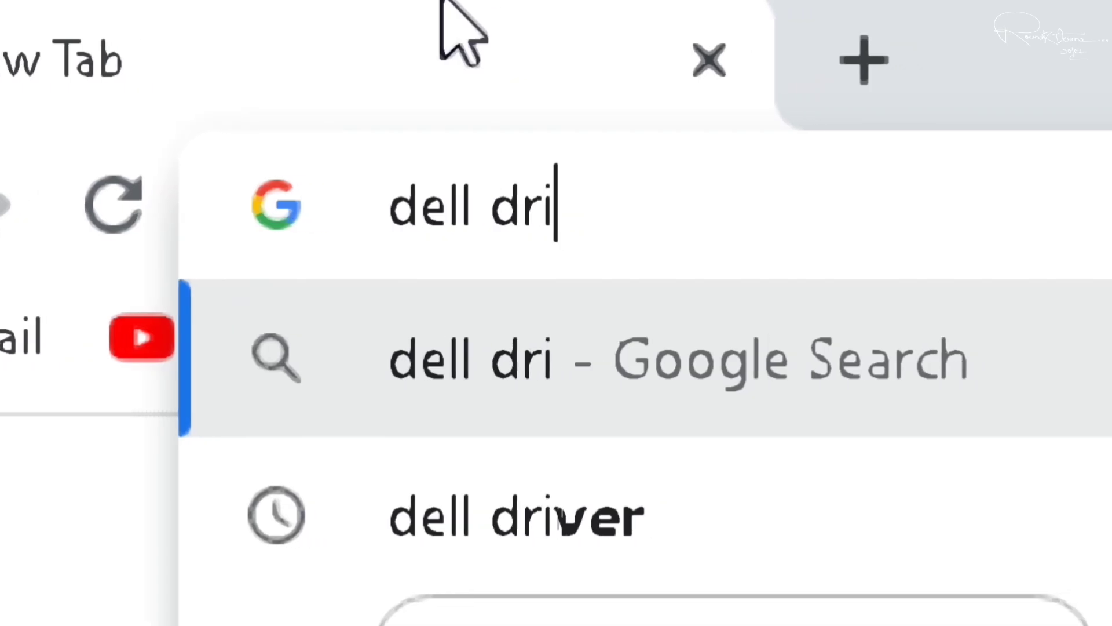
pyautogui.write('ver')
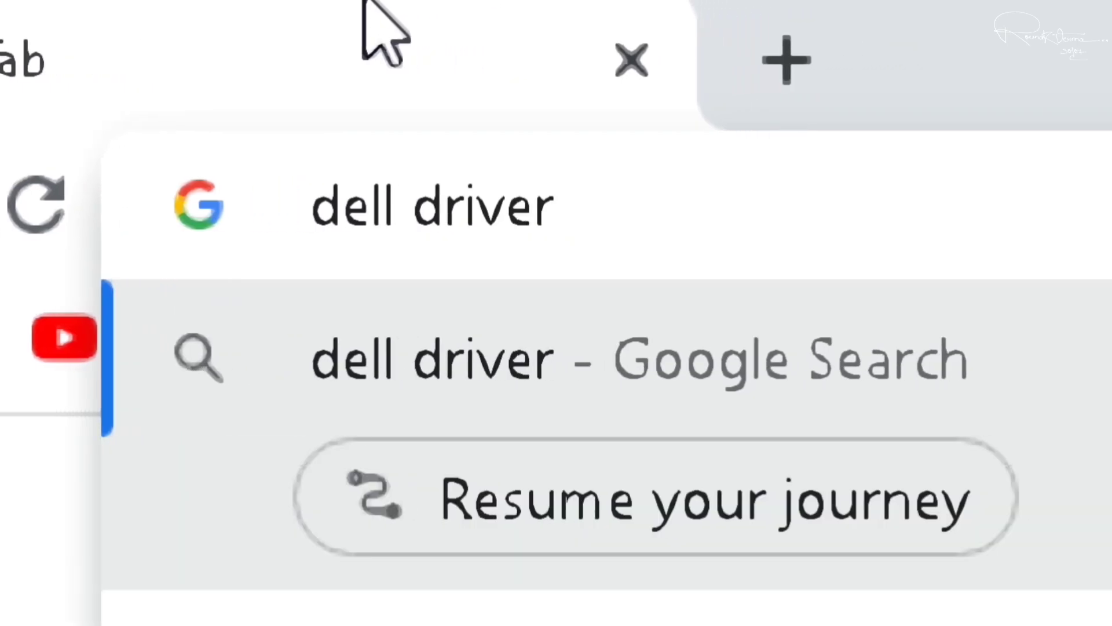
pyautogui.press('BackSpace')
pyautogui.press('BackSpace')
pyautogui.press('BackSpace')
pyautogui.press('BackSpace')
pyautogui.press('BackSpace')
pyautogui.press('BackSpace')
pyautogui.press('BackSpace')
pyautogui.press('BackSpace')
pyautogui.press('BackSpace')
pyautogui.press('BackSpace')
pyautogui.press('BackSpace')
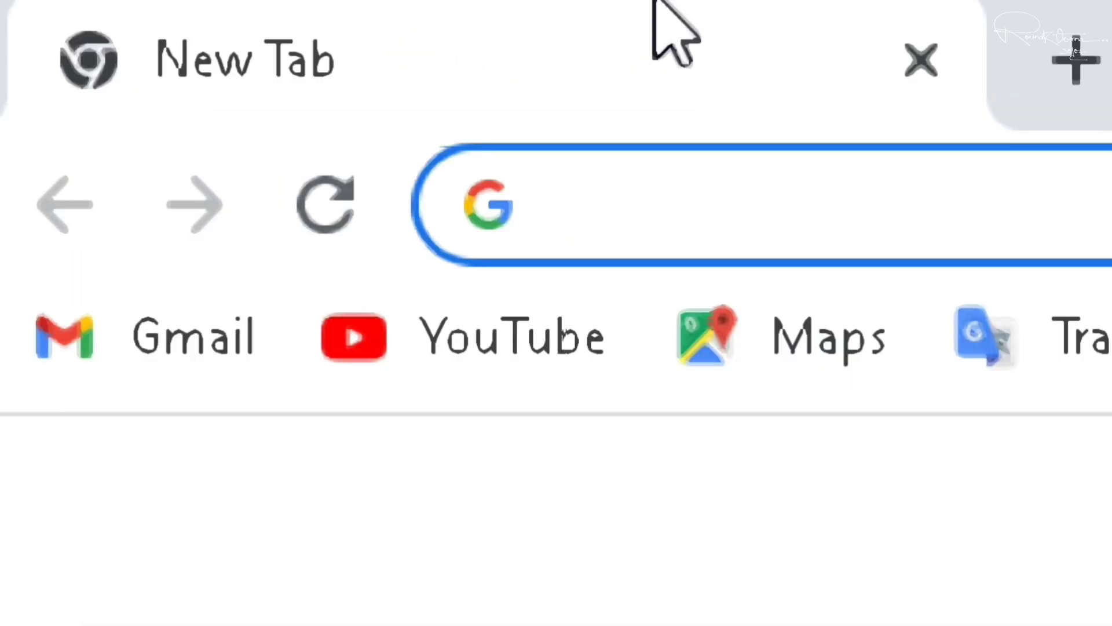
pyautogui.write('hp driver')
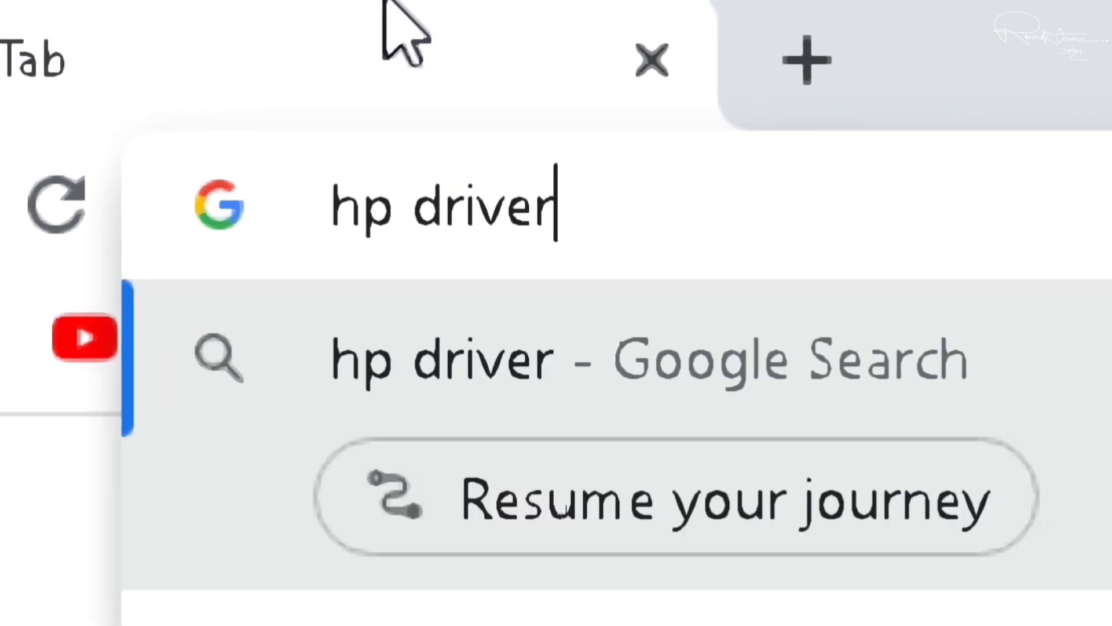
pyautogui.press('BackSpace')
pyautogui.press('BackSpace')
pyautogui.press('BackSpace')
pyautogui.press('BackSpace')
pyautogui.press('BackSpace')
pyautogui.press('BackSpace')
pyautogui.press('BackSpace')
pyautogui.press('BackSpace')
pyautogui.press('BackSpace')
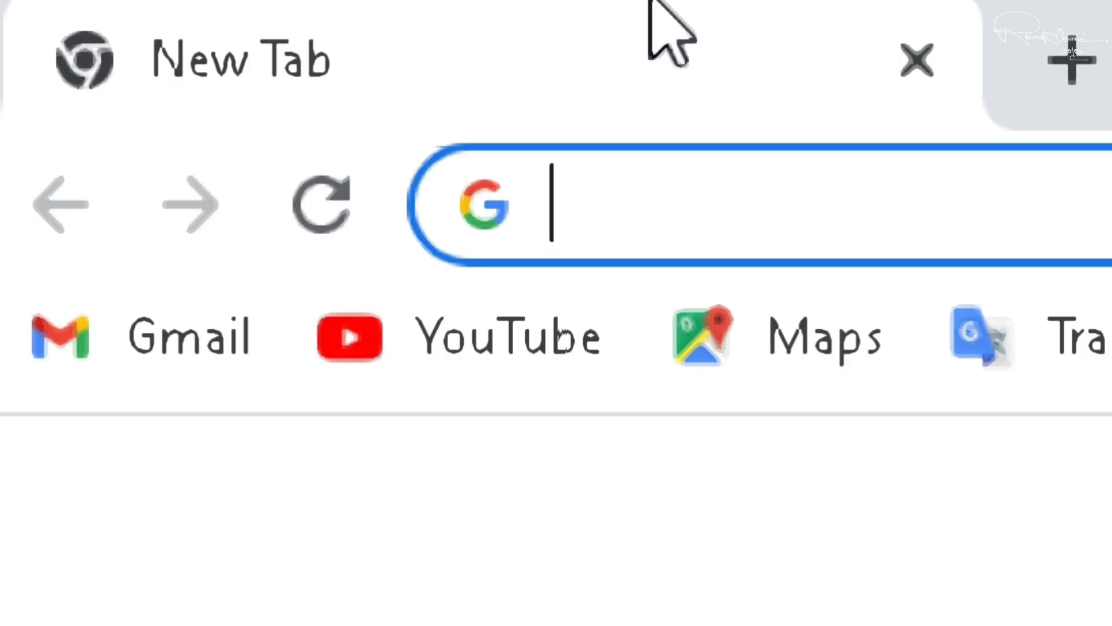
pyautogui.write('dell dri')
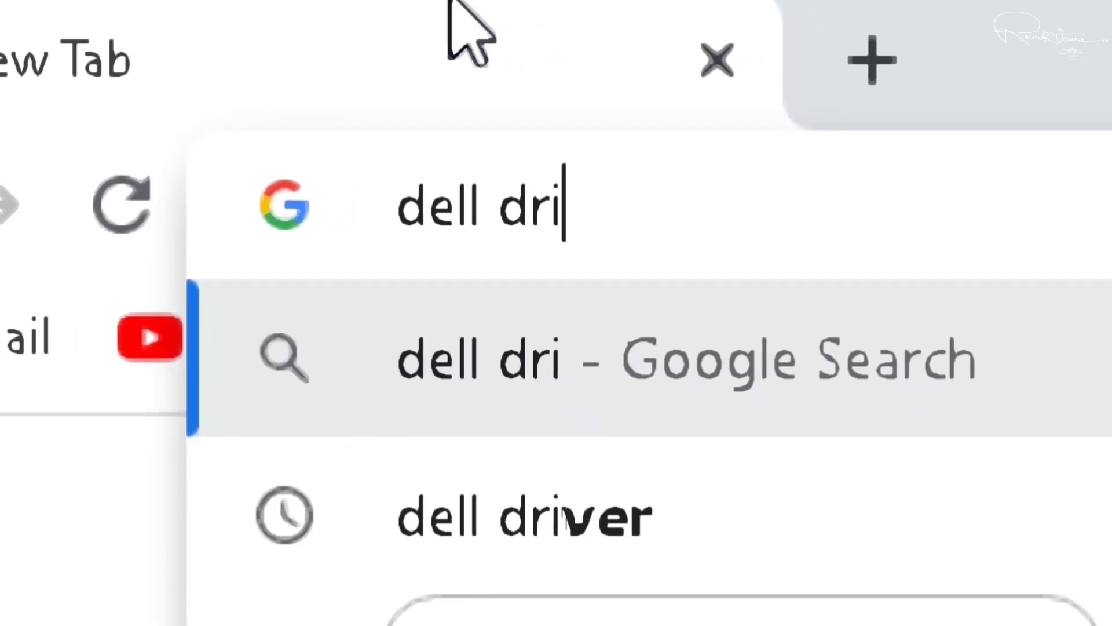
pyautogui.write('ver')
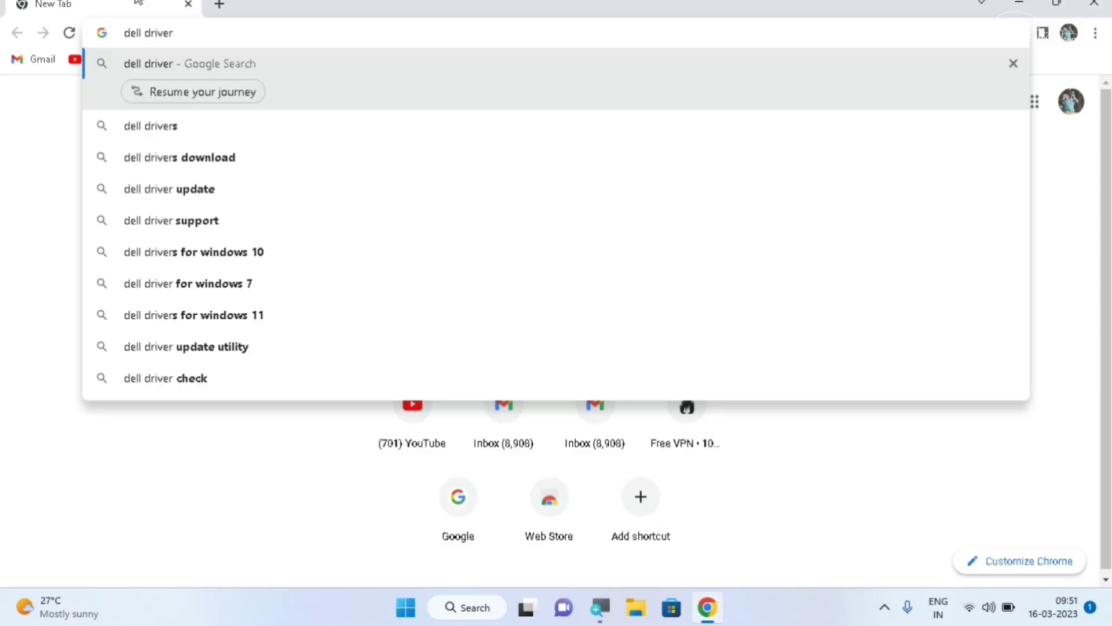
pyautogui.press('Return')
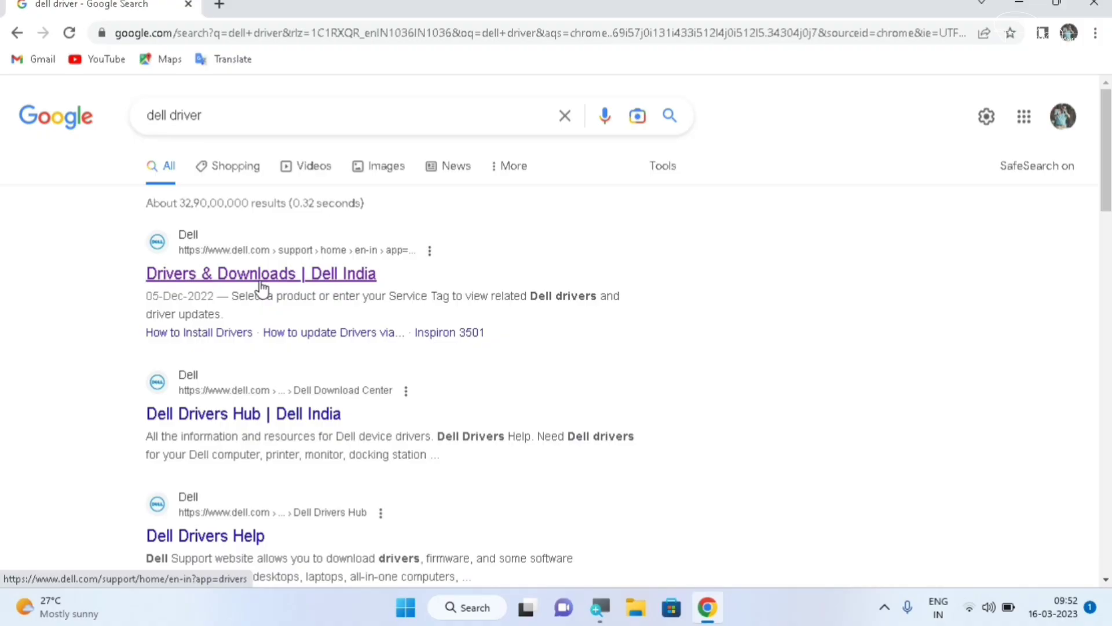
# Open the 'Drivers & Downloads | Dell India' result and enter the laptop's service tag.
pyautogui.click(260, 283)
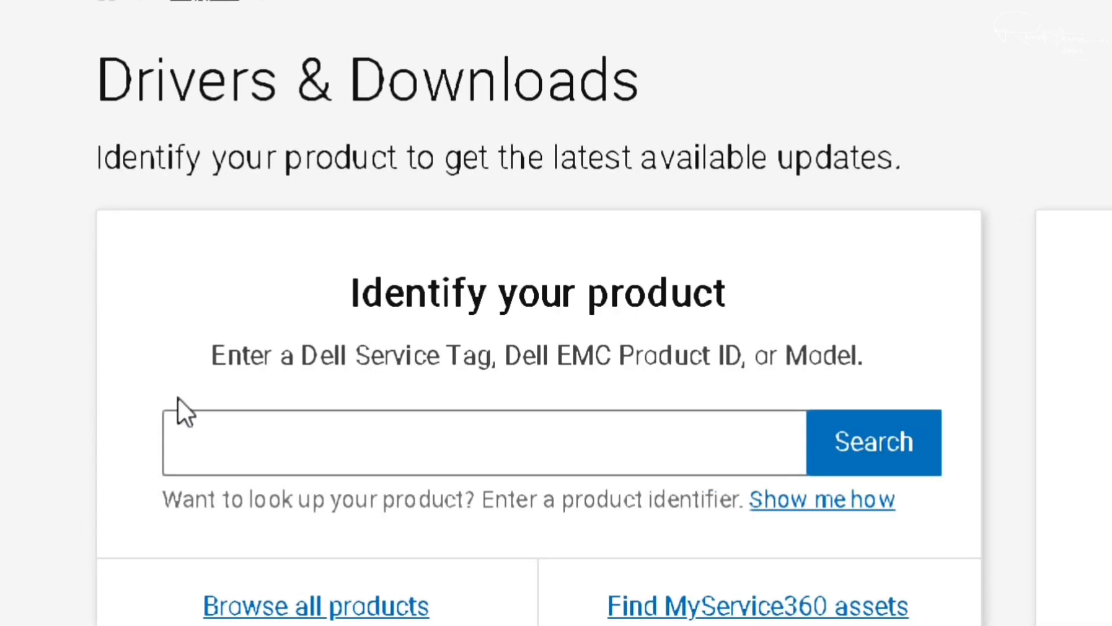
pyautogui.scroll(-1, 405, 605)
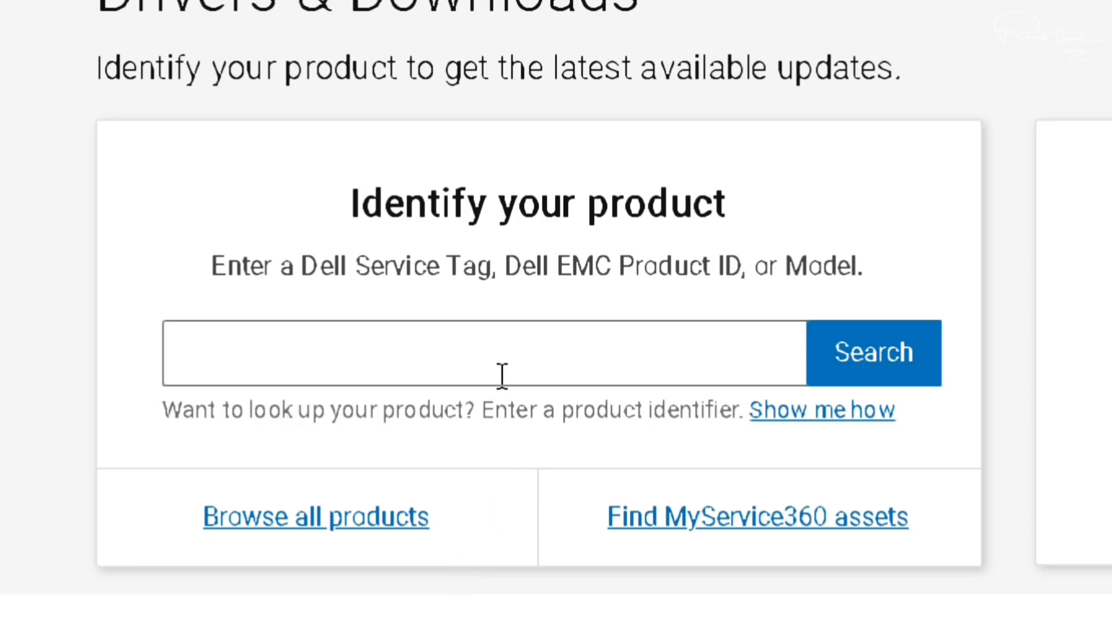
pyautogui.click(502, 375)
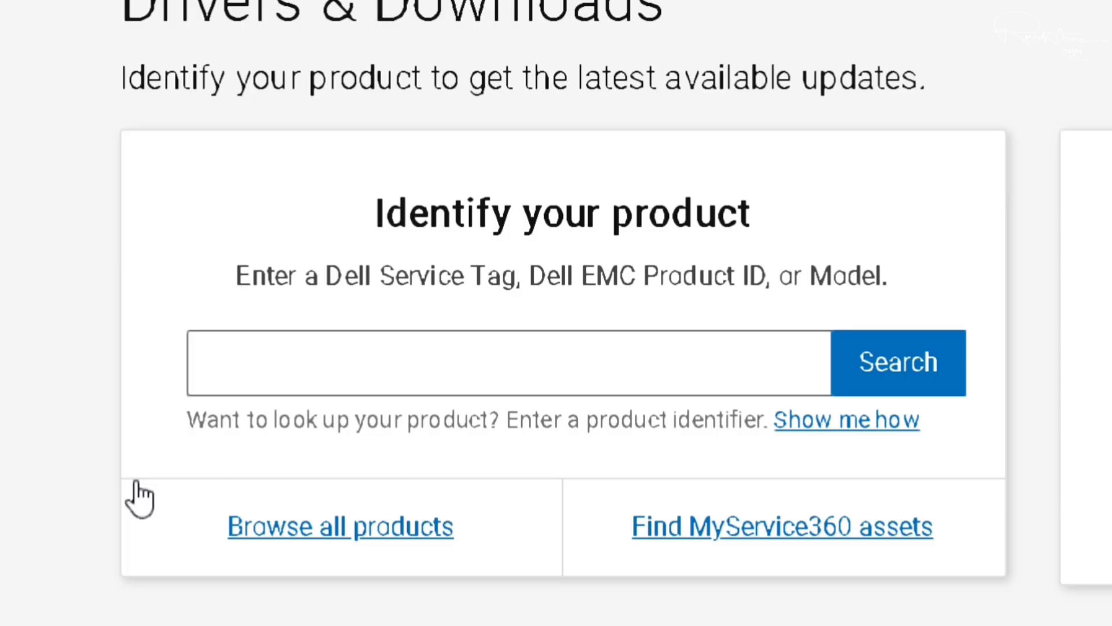
pyautogui.click(527, 386)
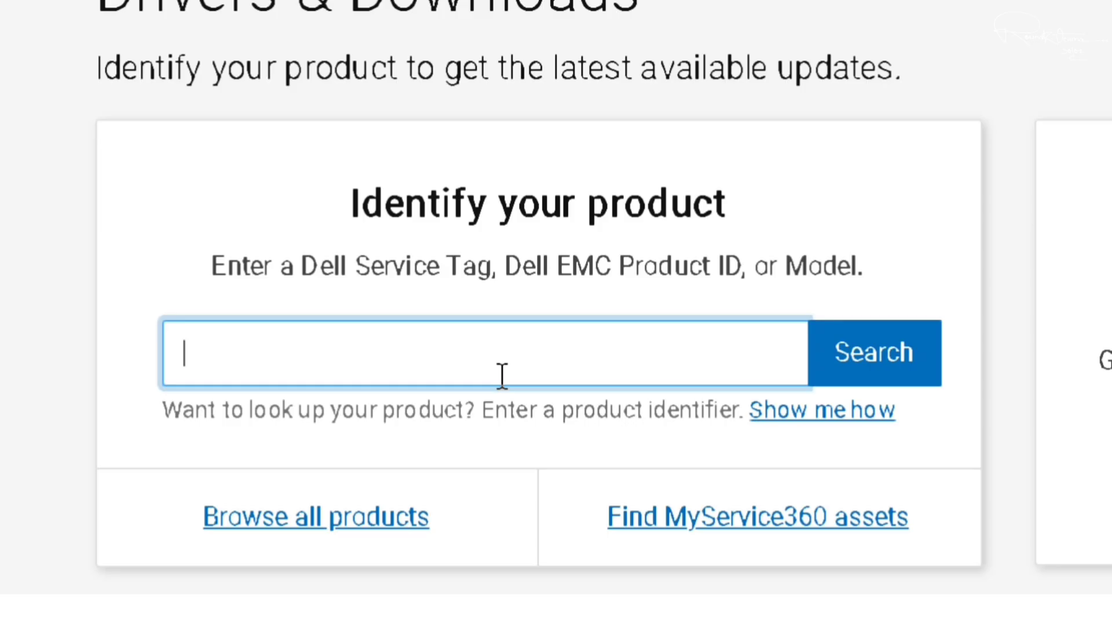
pyautogui.write('CB7VD82')
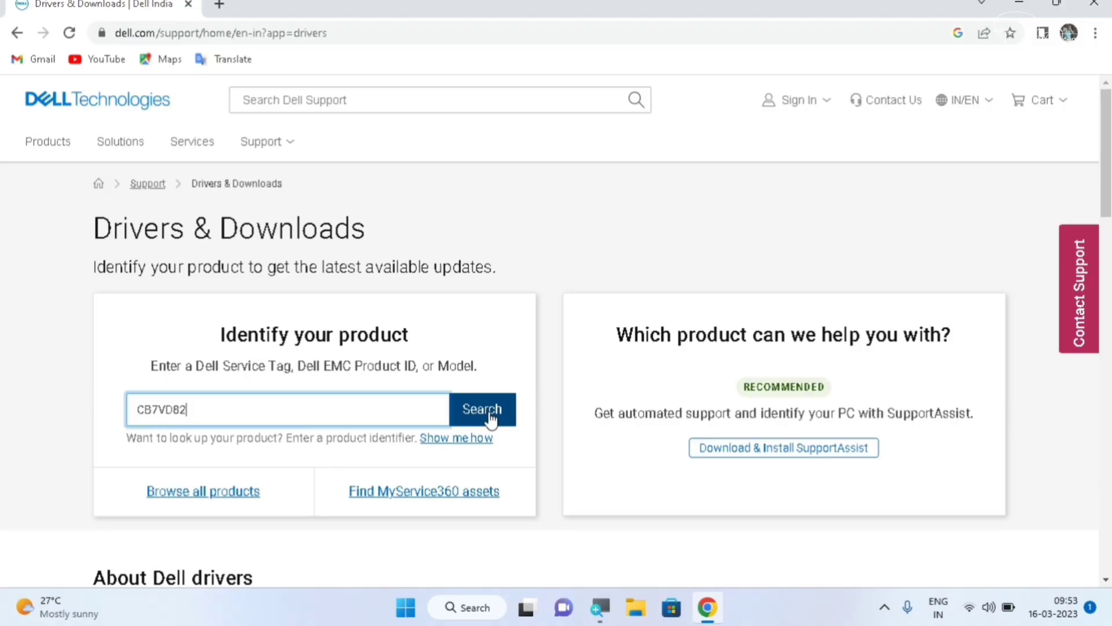
# Search the service tag, decline the survey, and open the Latitude 3350's Drivers & Downloads tab.
pyautogui.click(490, 412)
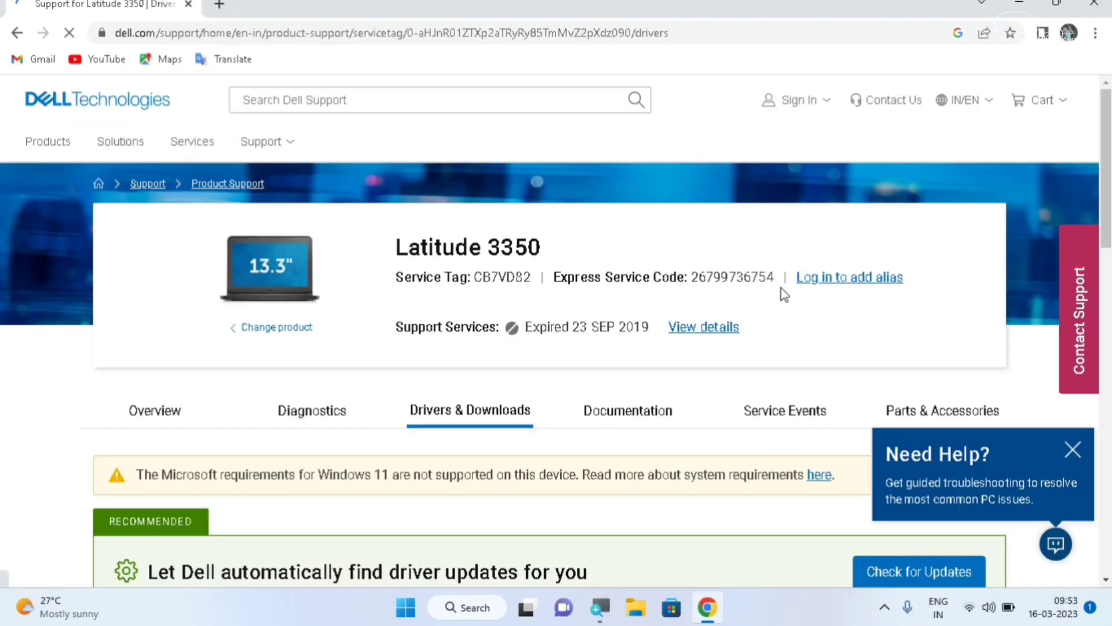
pyautogui.scroll(-1, 387, 499)
pyautogui.scroll(-1, 445, 391)
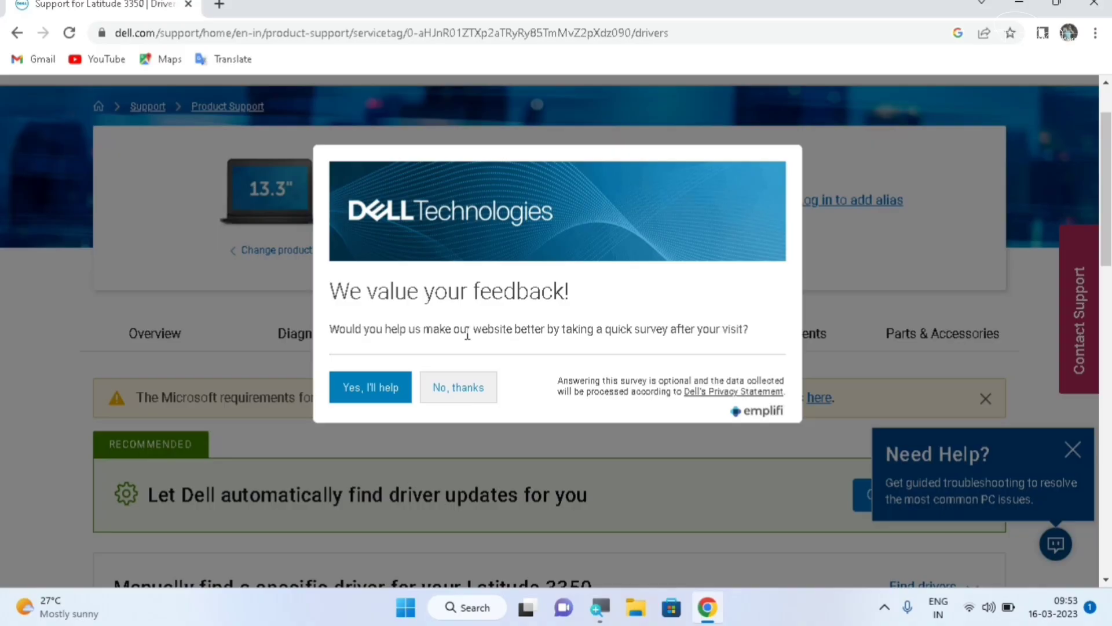
pyautogui.click(457, 389)
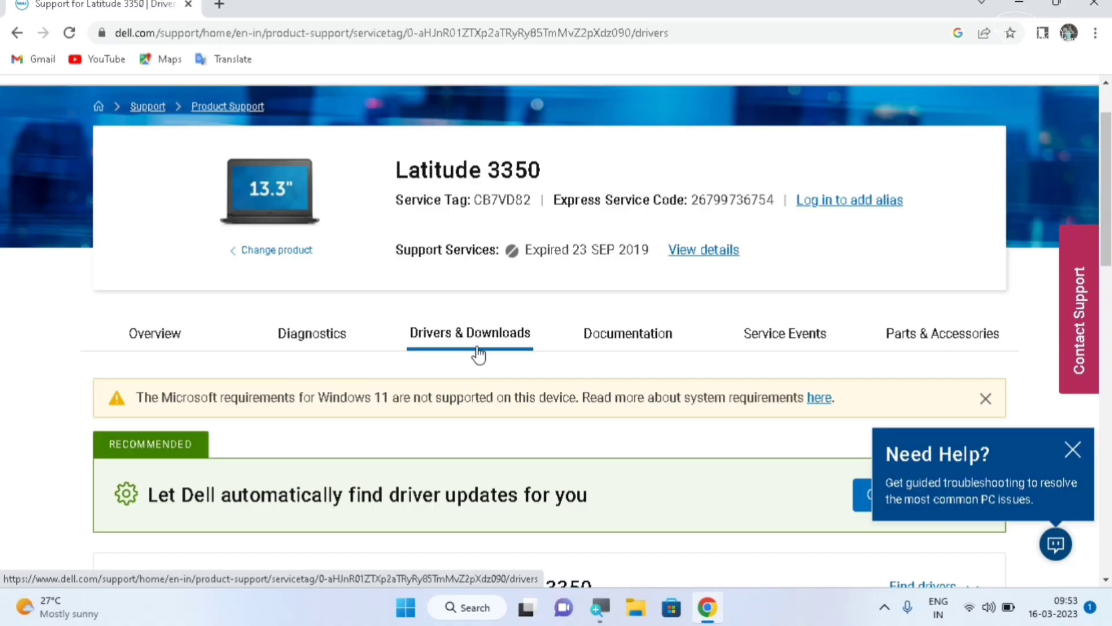
pyautogui.click(477, 350)
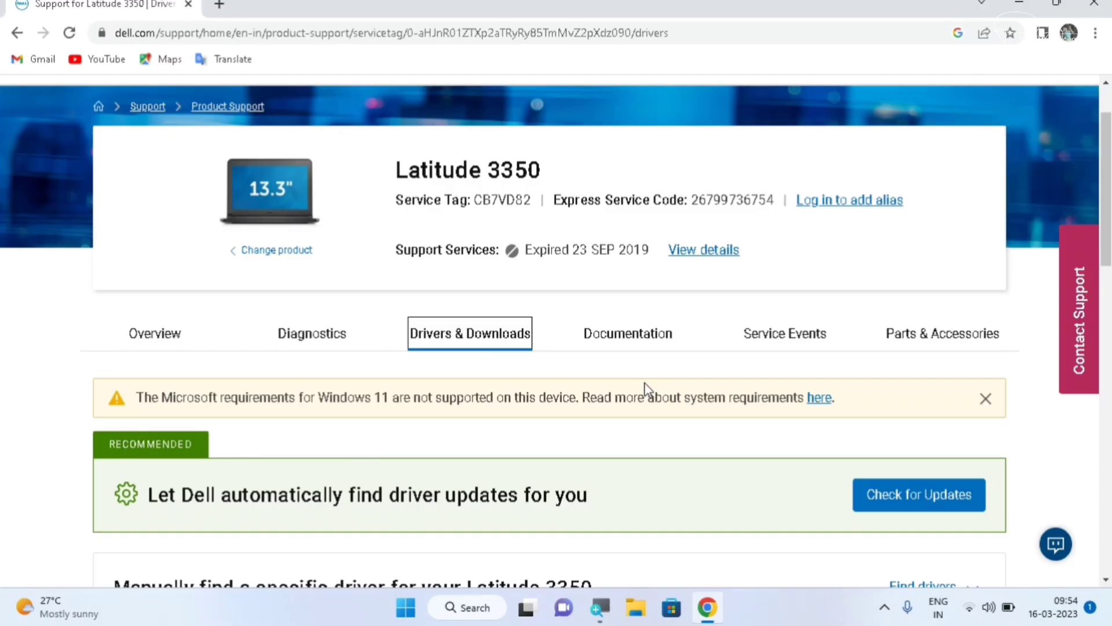
pyautogui.scroll(-3, 647, 385)
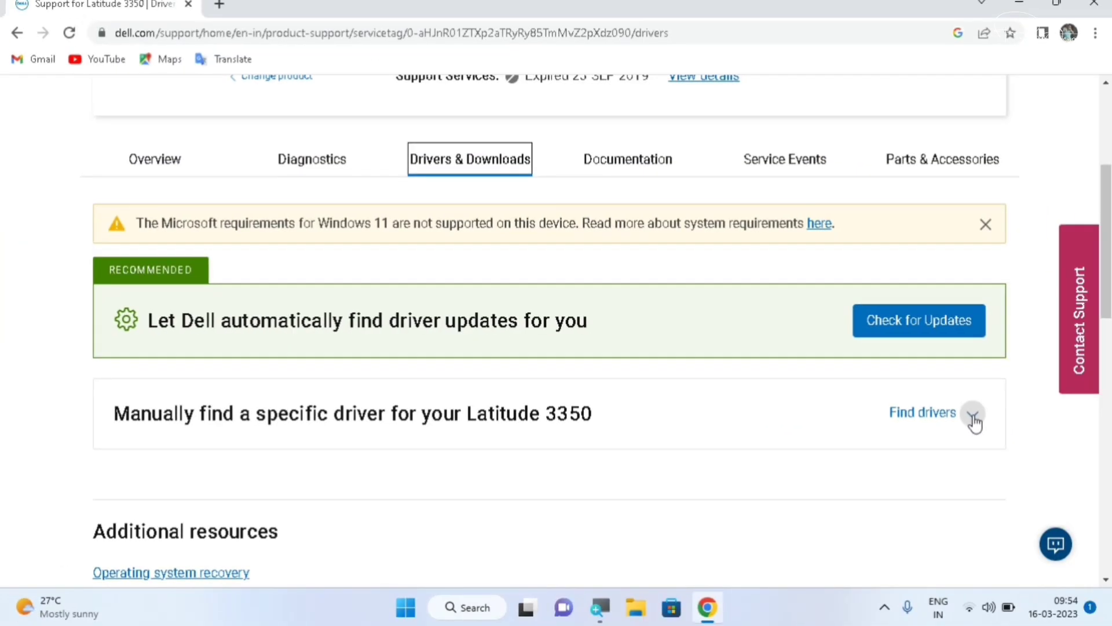
# Expand Find drivers and browse the Latitude 3350 list, including Realtek audio, touchpad and Bluetooth.
pyautogui.click(973, 416)
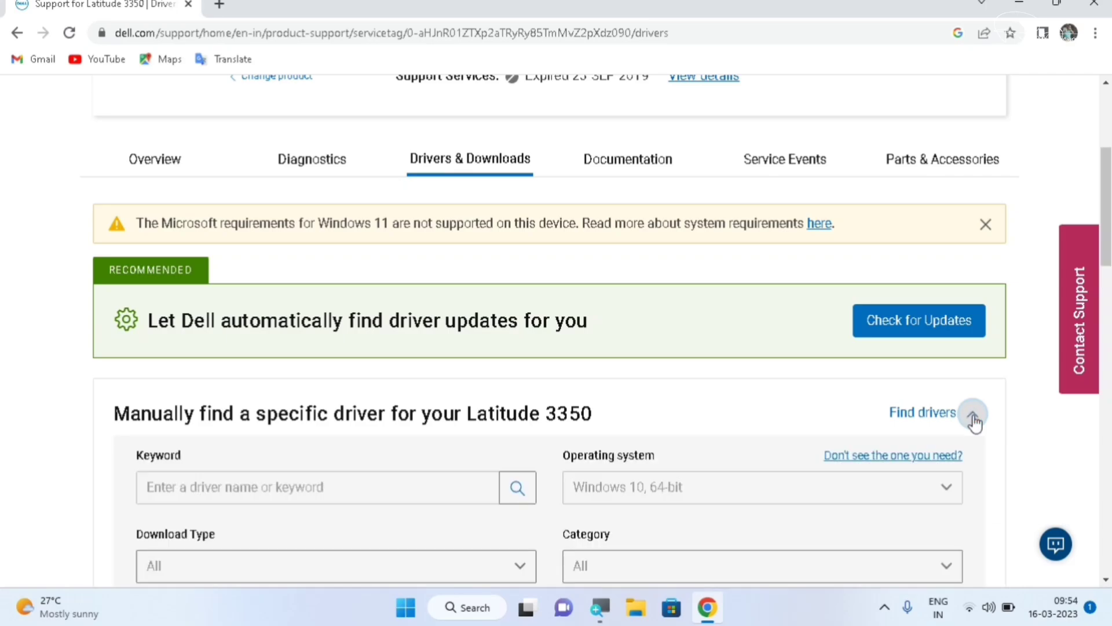
pyautogui.scroll(-3, 713, 507)
pyautogui.scroll(-5, 713, 507)
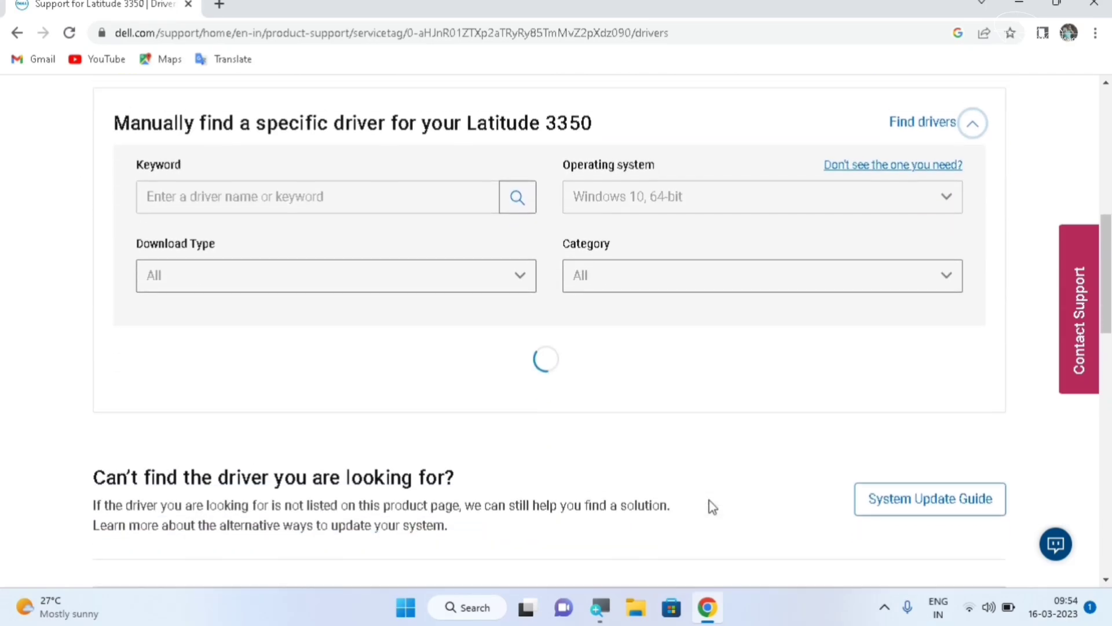
pyautogui.scroll(-5, 712, 507)
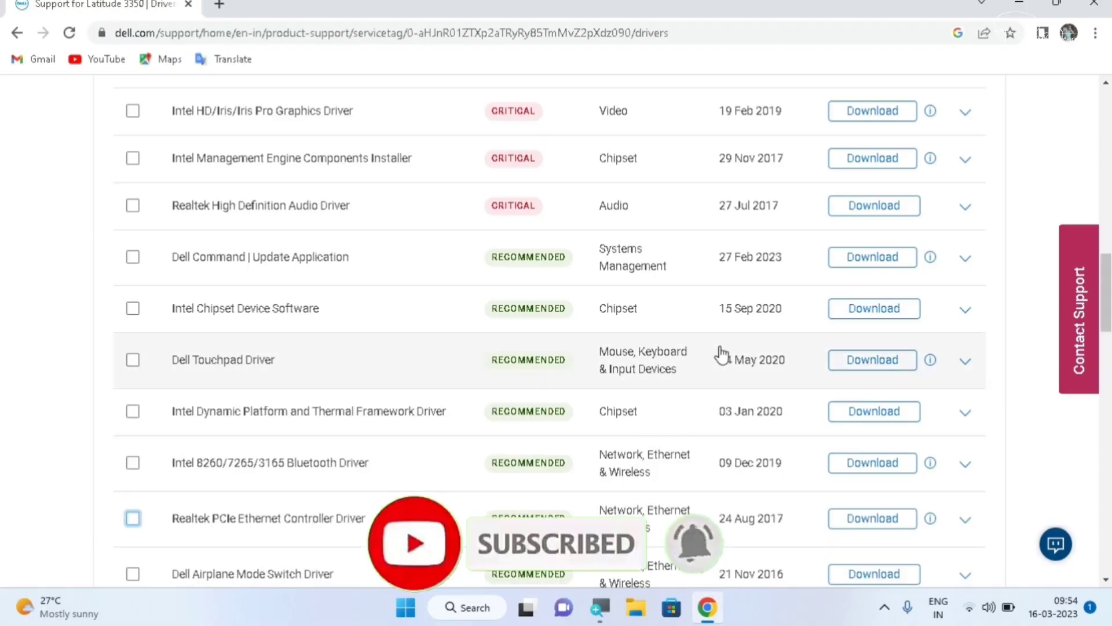
pyautogui.scroll(3, 721, 354)
pyautogui.scroll(-2, 722, 354)
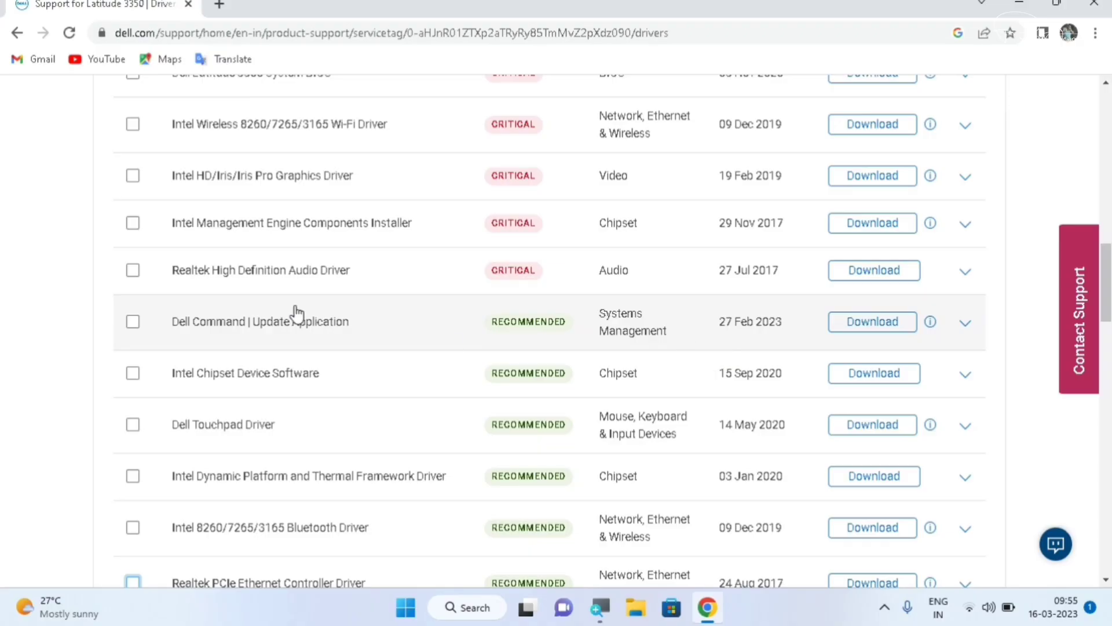
pyautogui.scroll(-2, 276, 303)
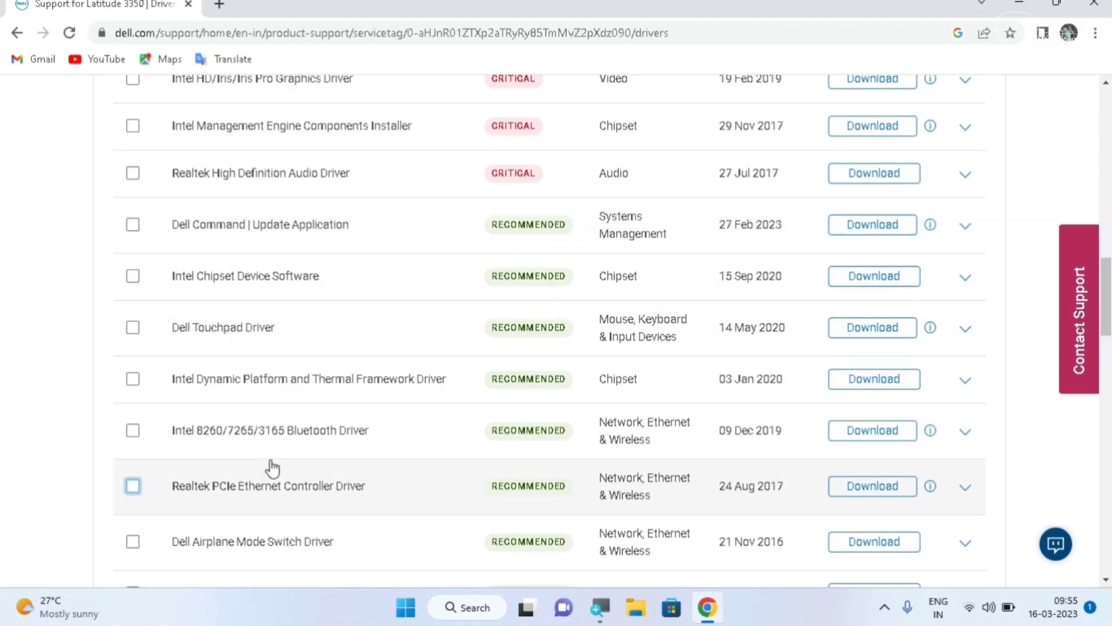
pyautogui.scroll(-1, 272, 469)
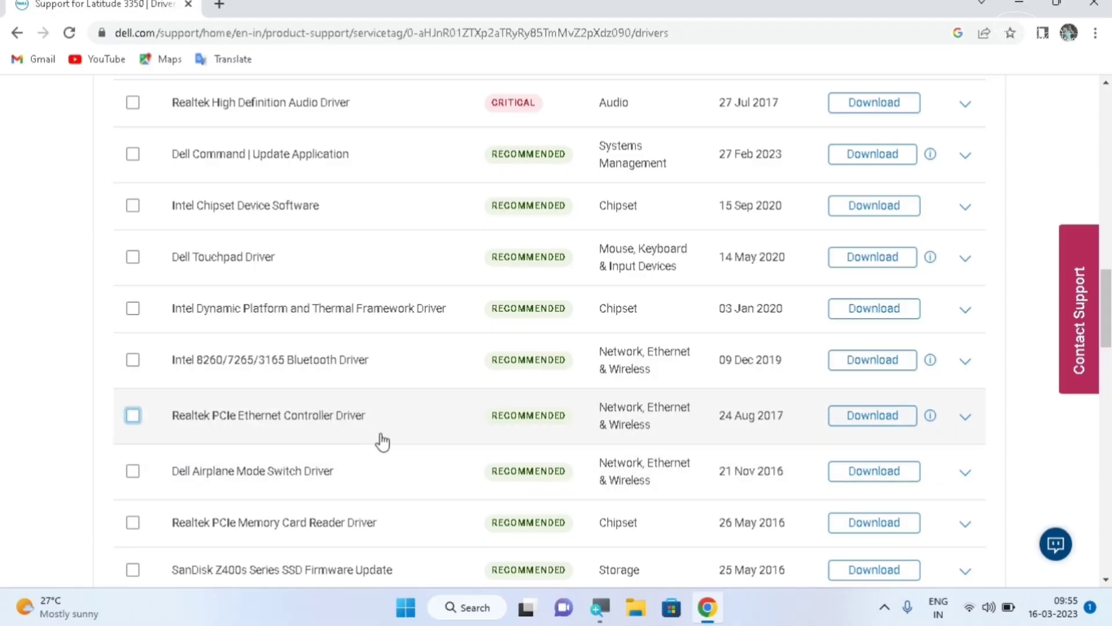
pyautogui.scroll(-2, 345, 442)
pyautogui.scroll(-3, 346, 443)
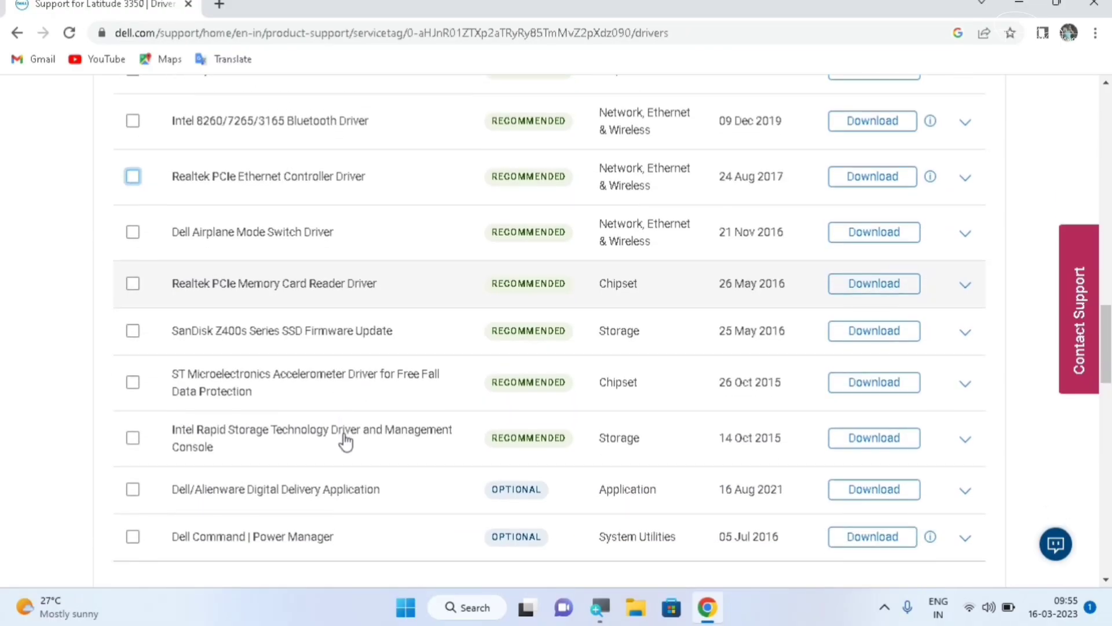
pyautogui.scroll(4, 346, 442)
pyautogui.scroll(3, 346, 441)
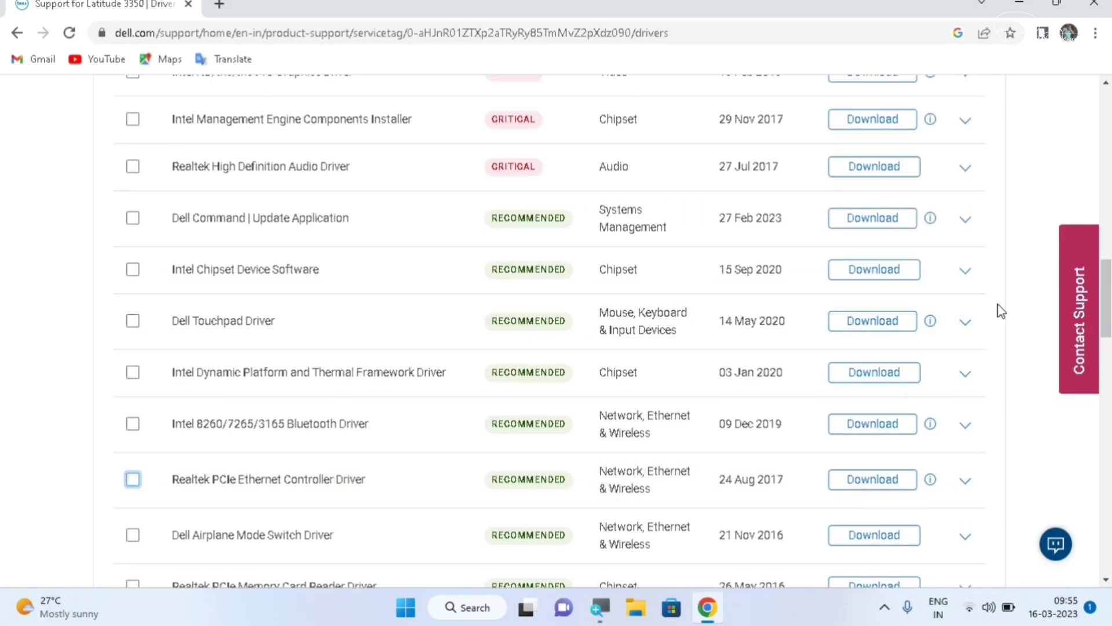
pyautogui.scroll(-1, 1001, 312)
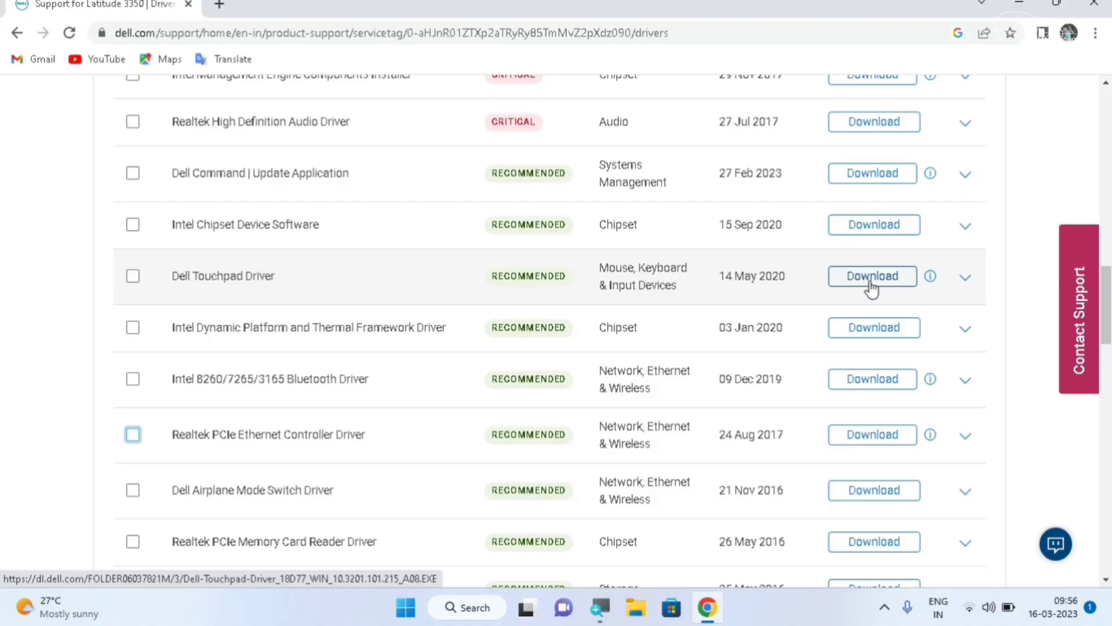
# Go back to the new tab and search Google for 'driverpack solution'.
pyautogui.click(17, 32)
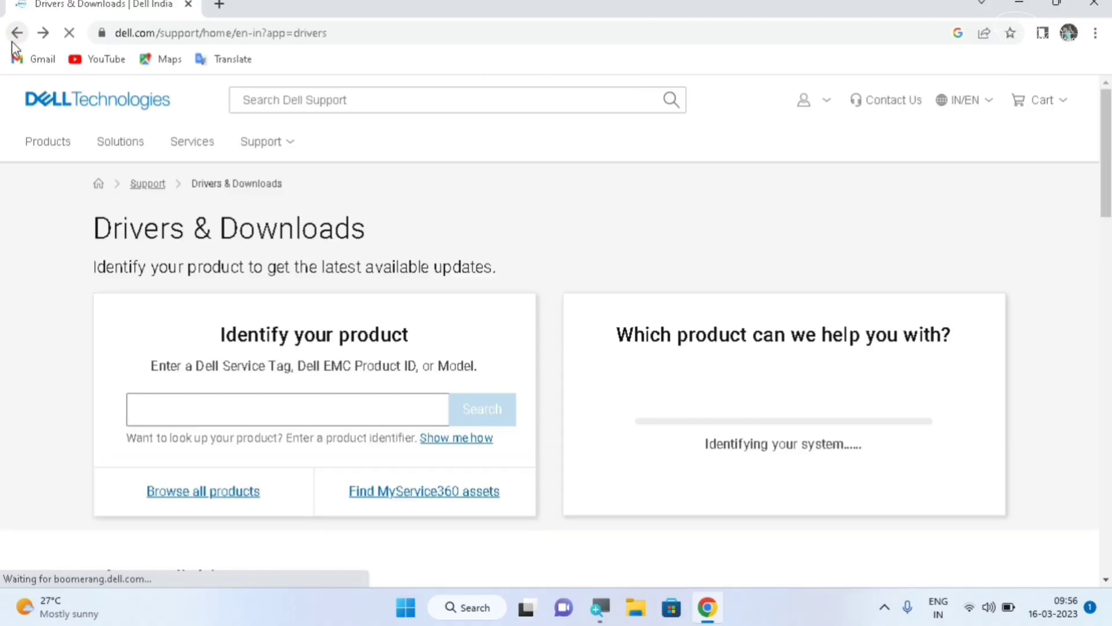
pyautogui.click(14, 40)
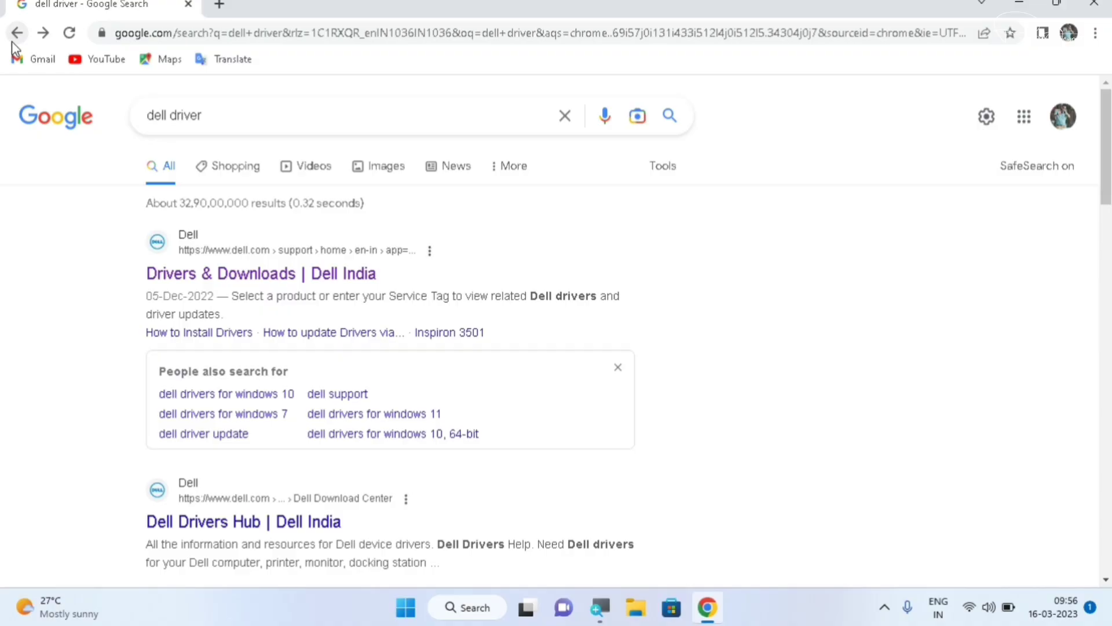
pyautogui.click(17, 33)
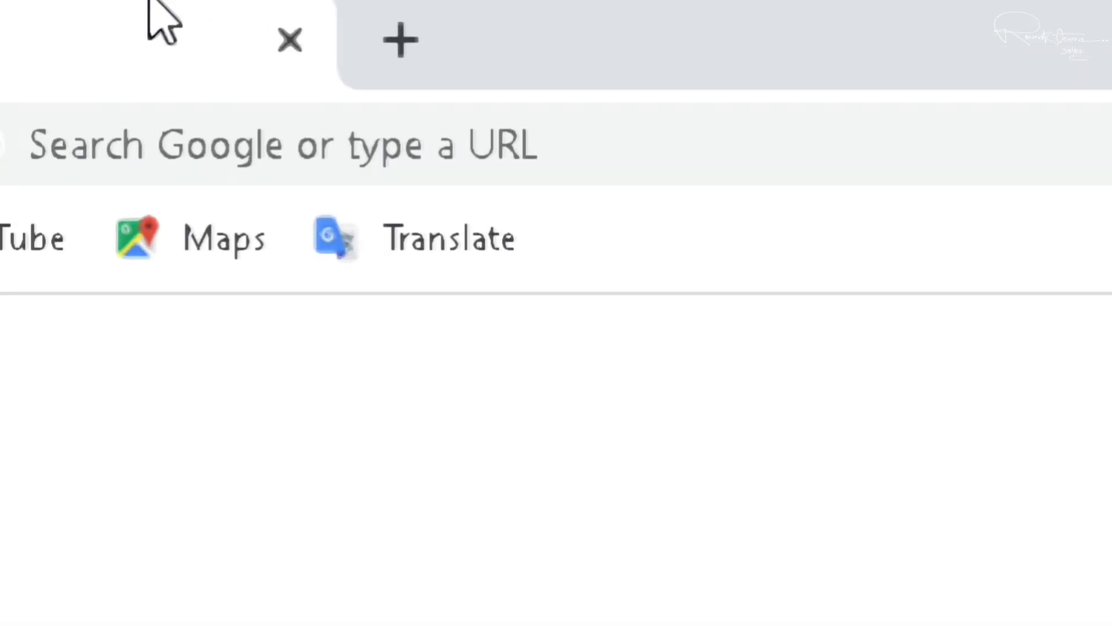
pyautogui.click(359, 185)
pyautogui.write('driverpack solution')
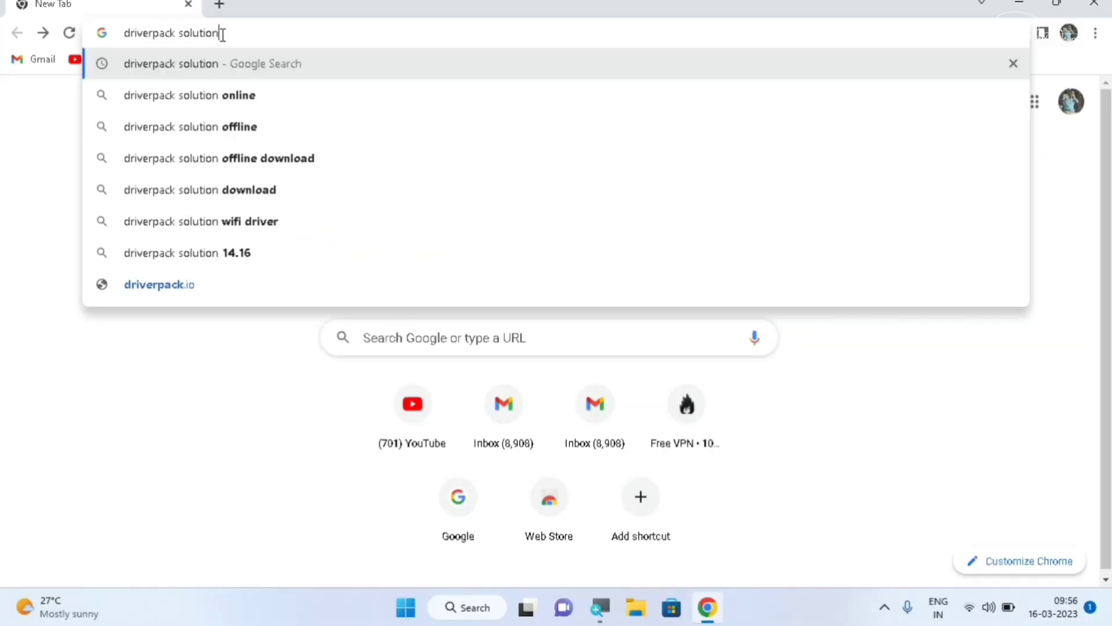
pyautogui.press('Return')
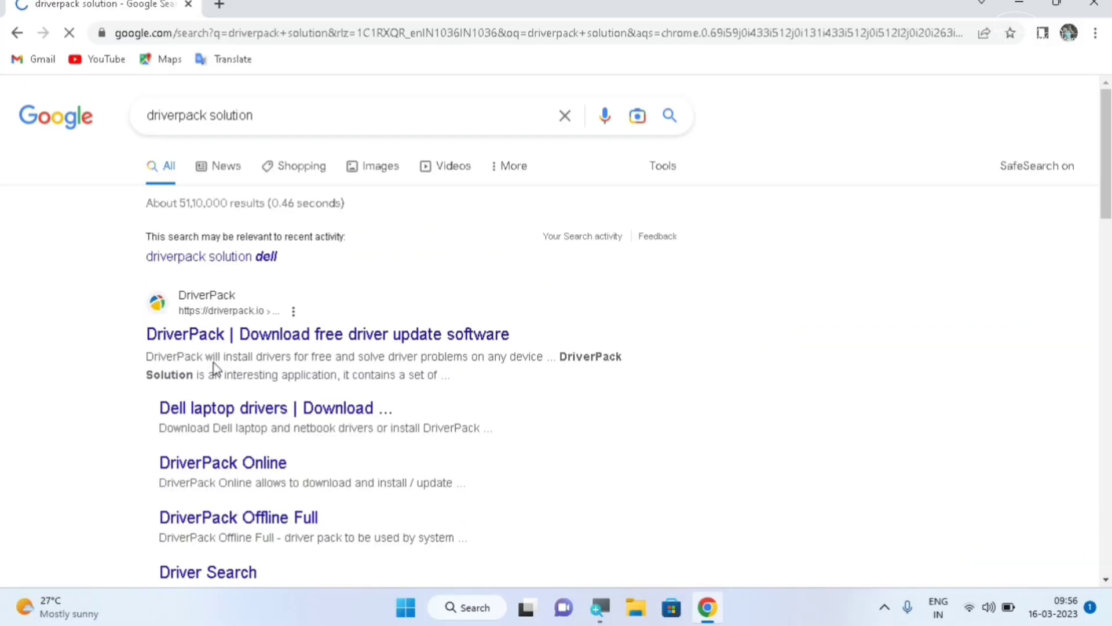